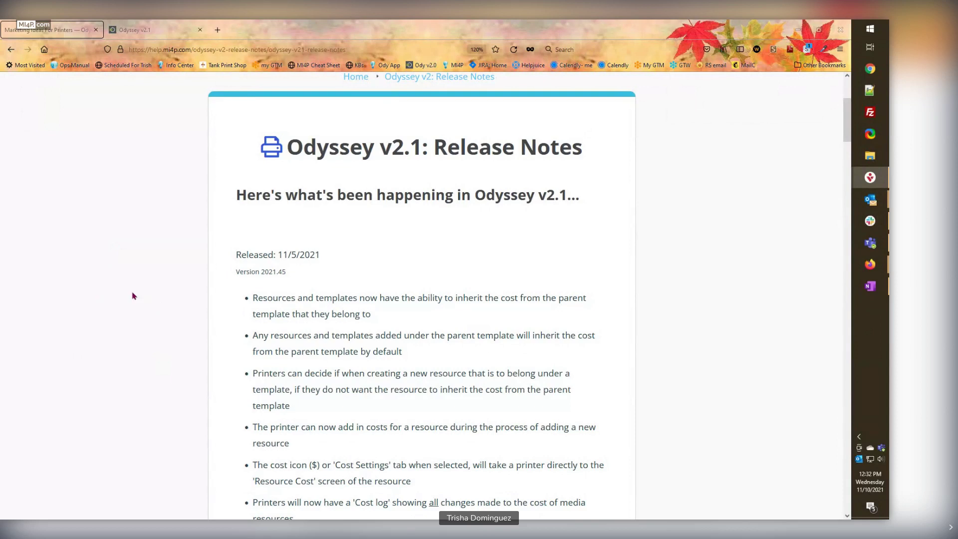
- Skim the version 2021.45 release notes, switch to the Odyssey app, and show the templates of the Media resource group
scroll(134, 296, "down", 2)
scroll(150, 274, "down", 1)
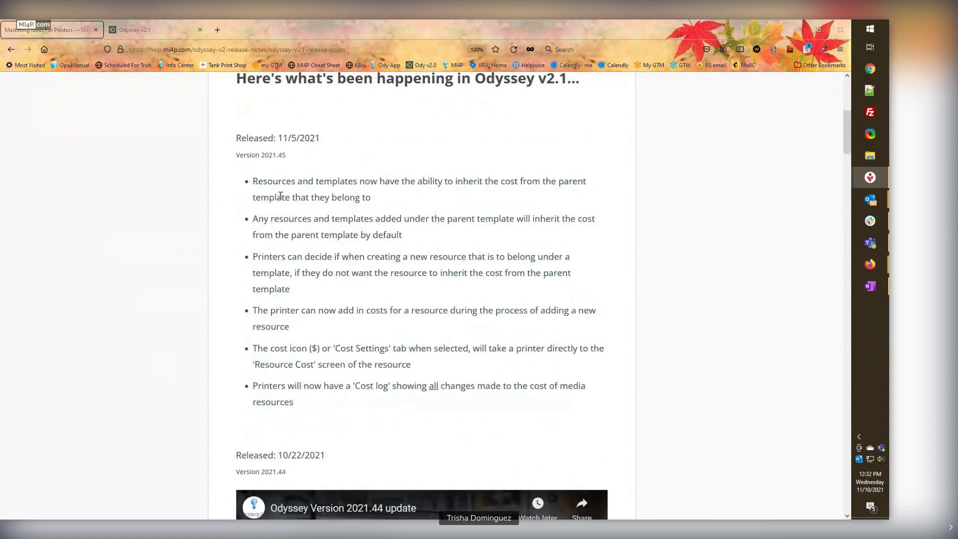
left_click(141, 31)
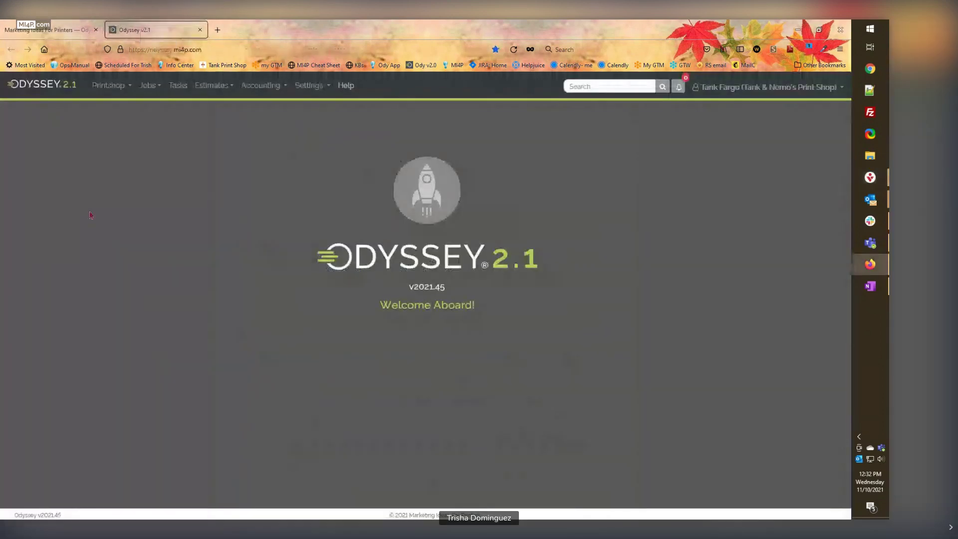
left_click(120, 90)
left_click(121, 137)
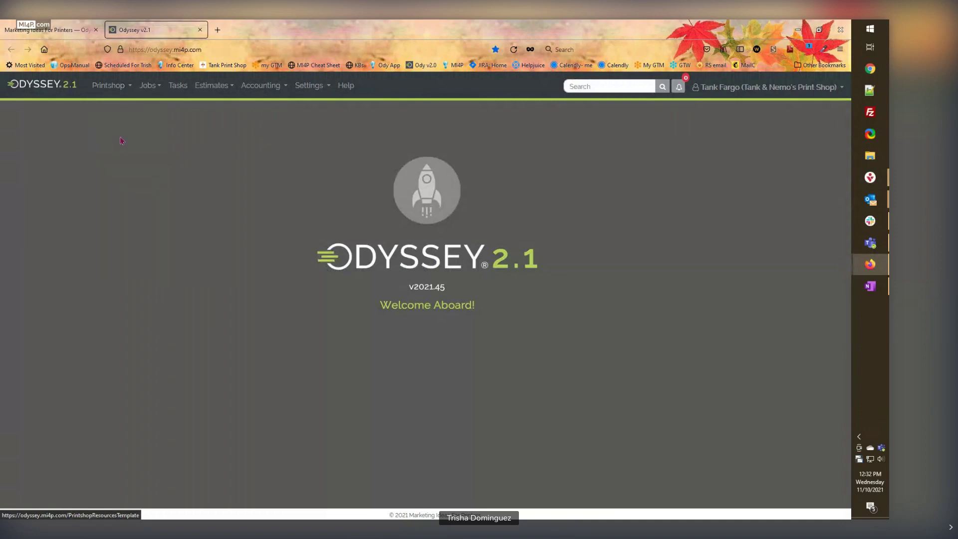
left_click(33, 352)
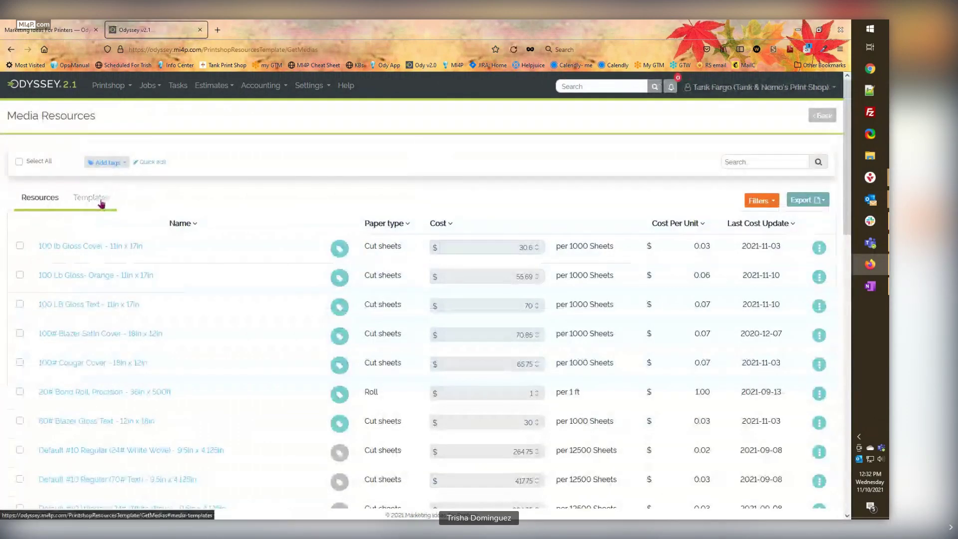
left_click(101, 203)
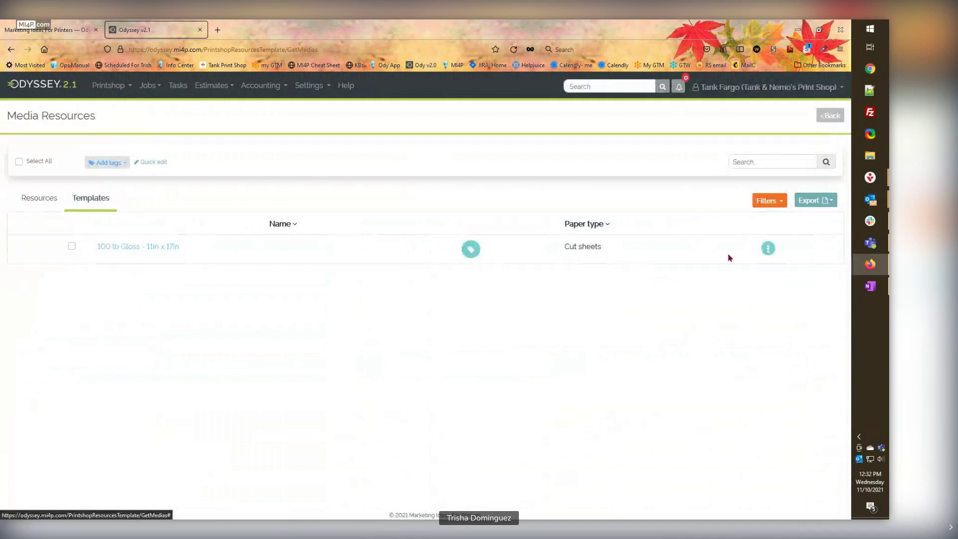
- Glance back at the release notes and open the cost settings of the 100 lb Gloss template
left_click(50, 30)
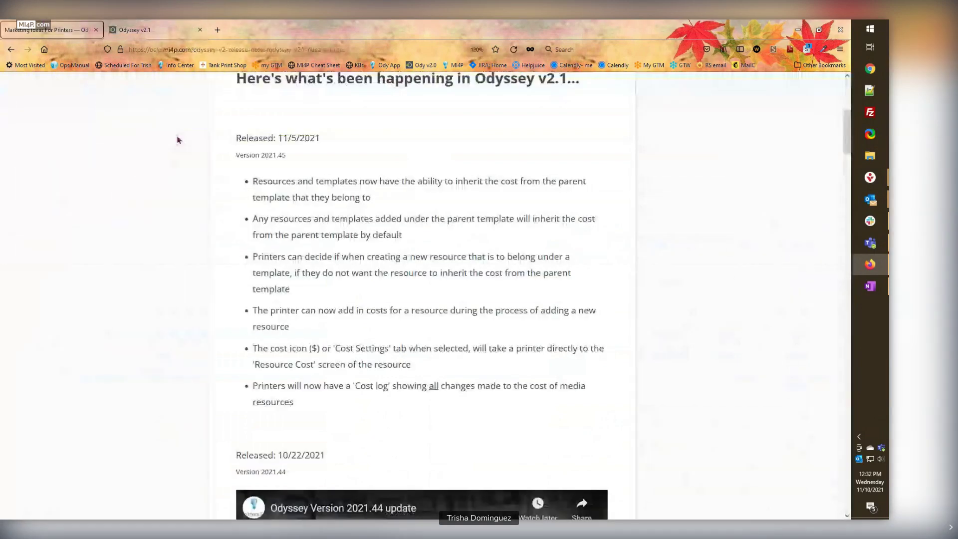
left_click(136, 36)
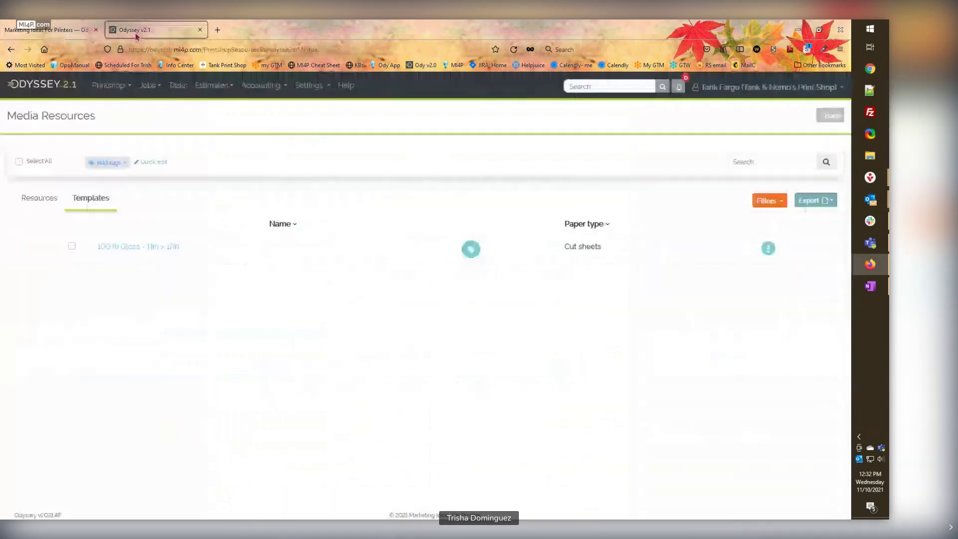
left_click(768, 248)
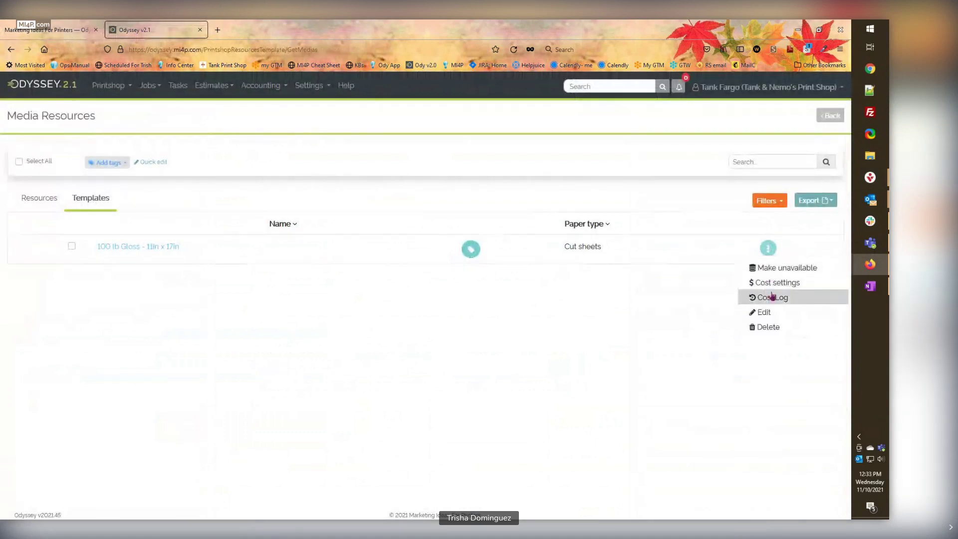
left_click(773, 283)
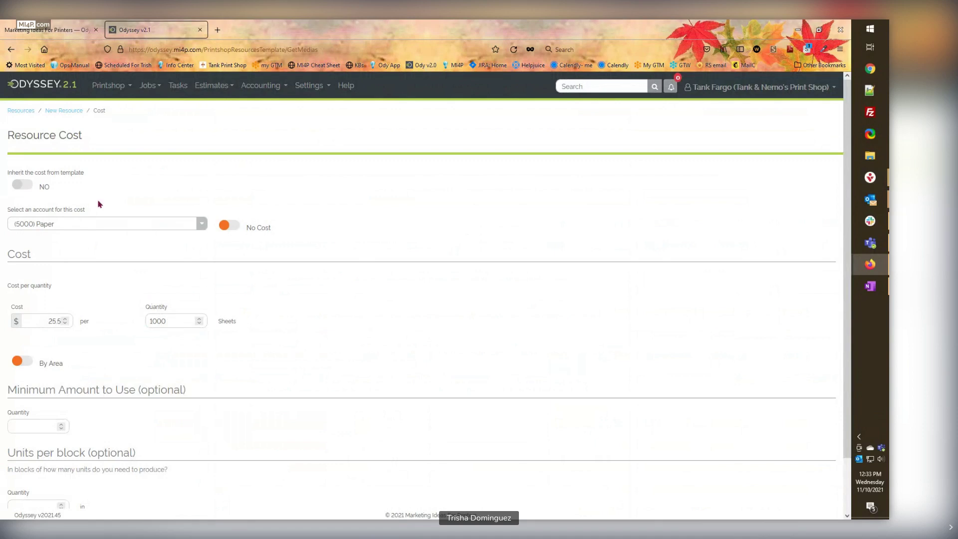
- Start a new single resource in the Media group based on the existing 100 lb Gloss template
left_click(21, 110)
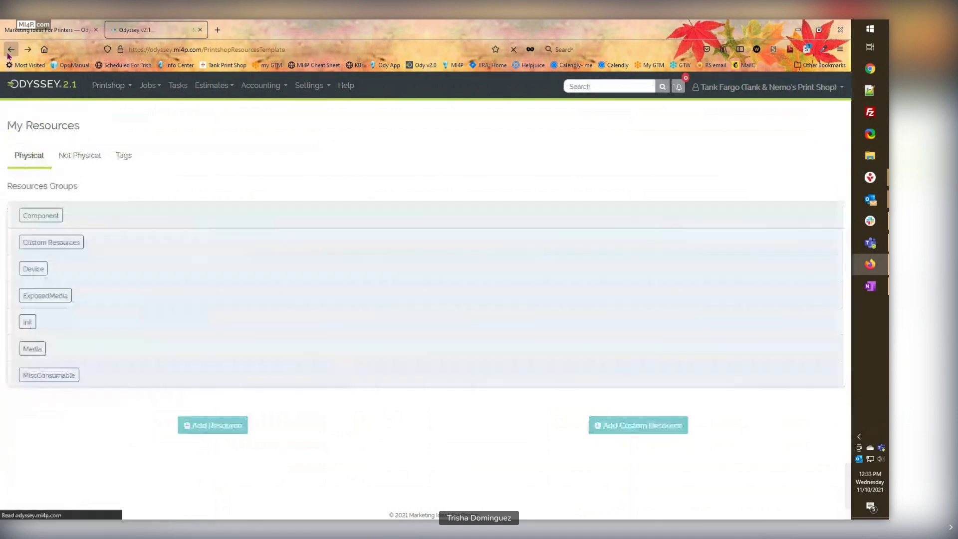
left_click(199, 425)
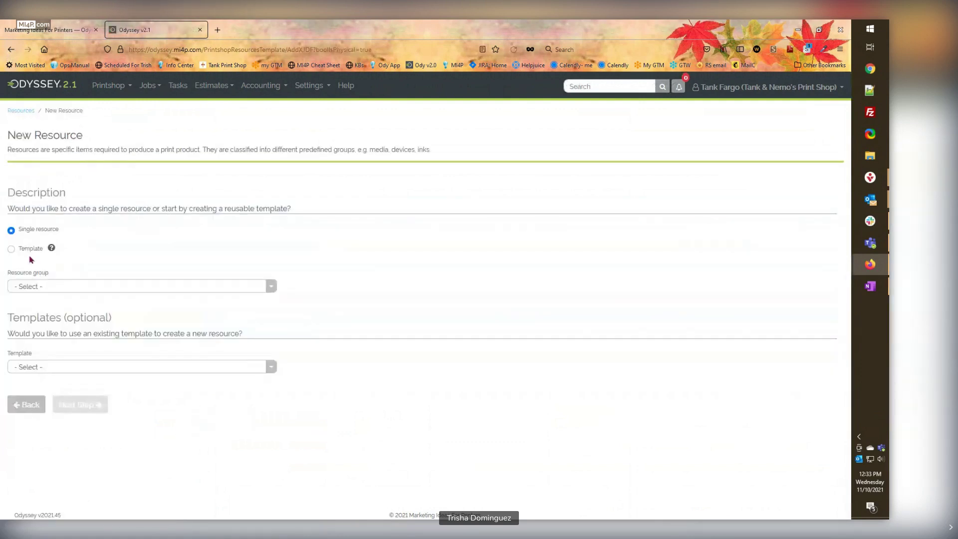
left_click(33, 286)
left_click(28, 334)
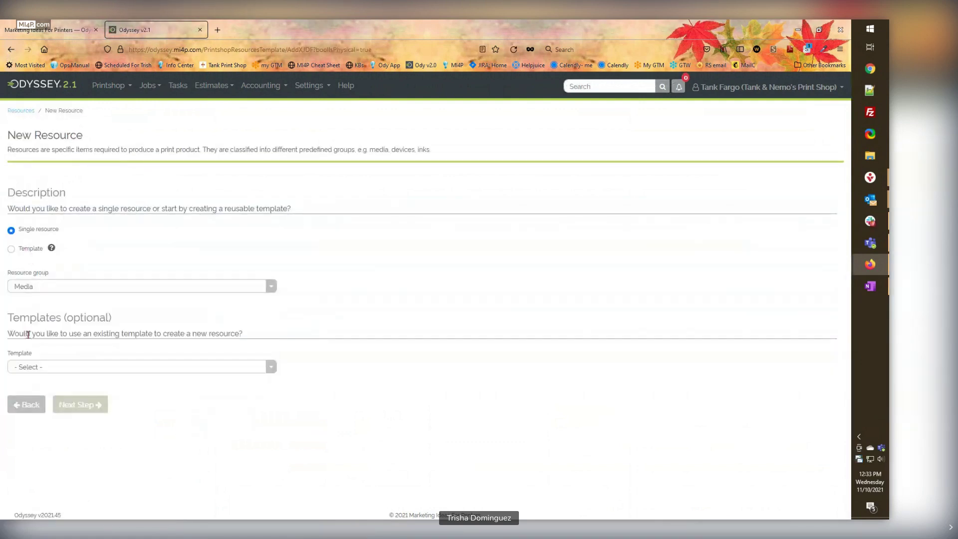
left_click(46, 368)
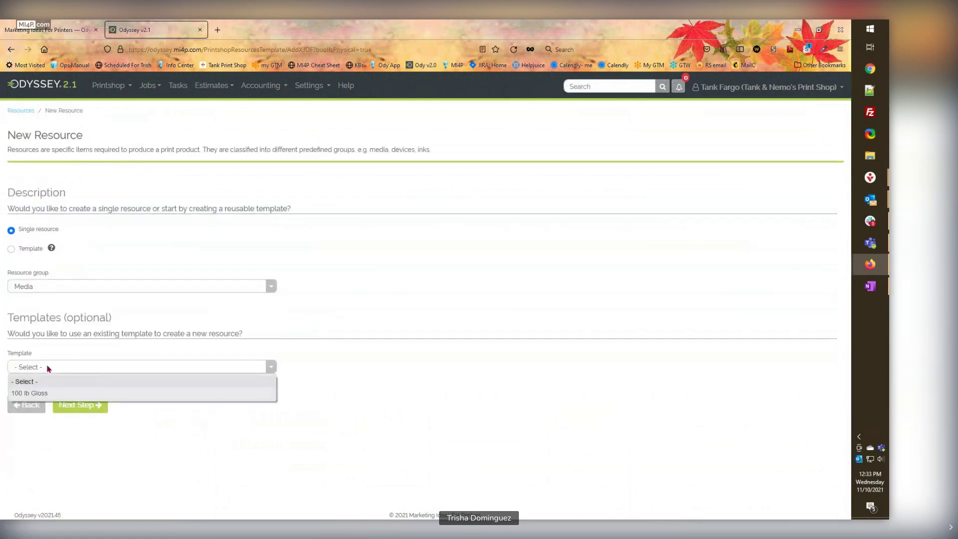
left_click(36, 393)
left_click(84, 405)
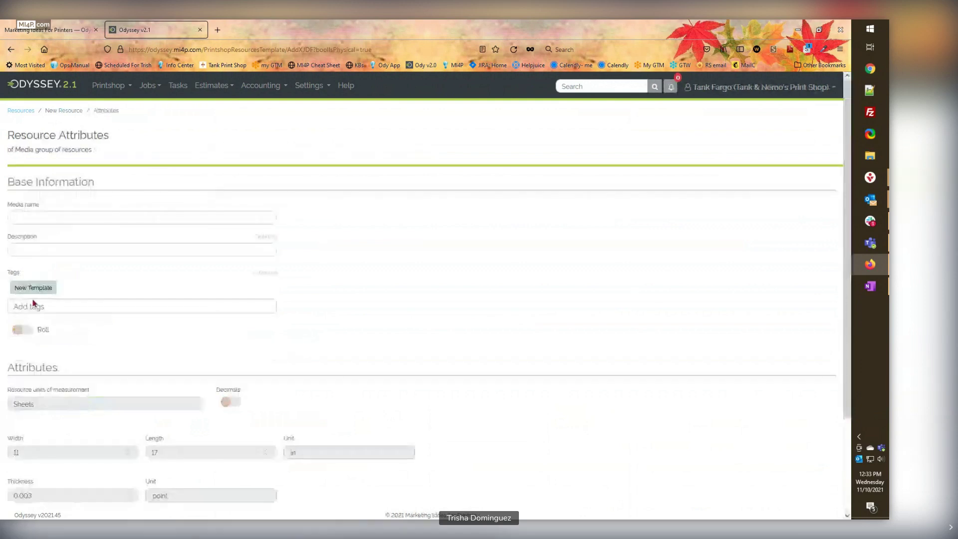
- Name the media Test v45, keep the cost inherited from the template, and save the resource
left_click(28, 219)
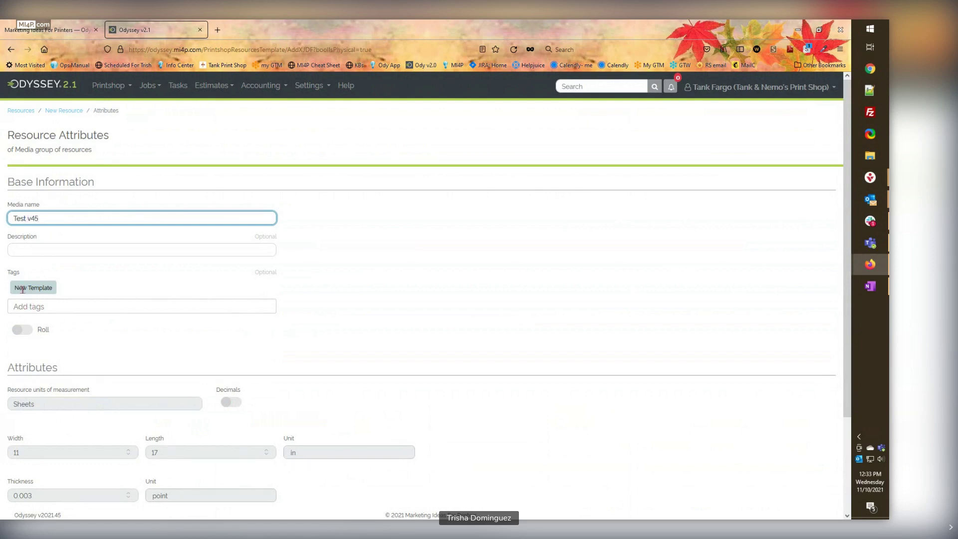
scroll(100, 291, "down", 3)
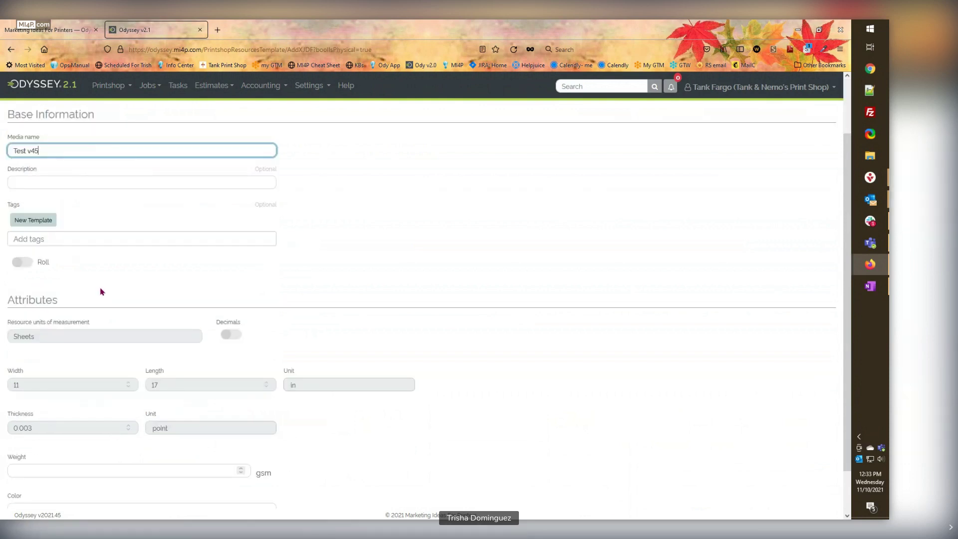
left_click_drag(10, 248, 64, 248)
left_click(45, 244)
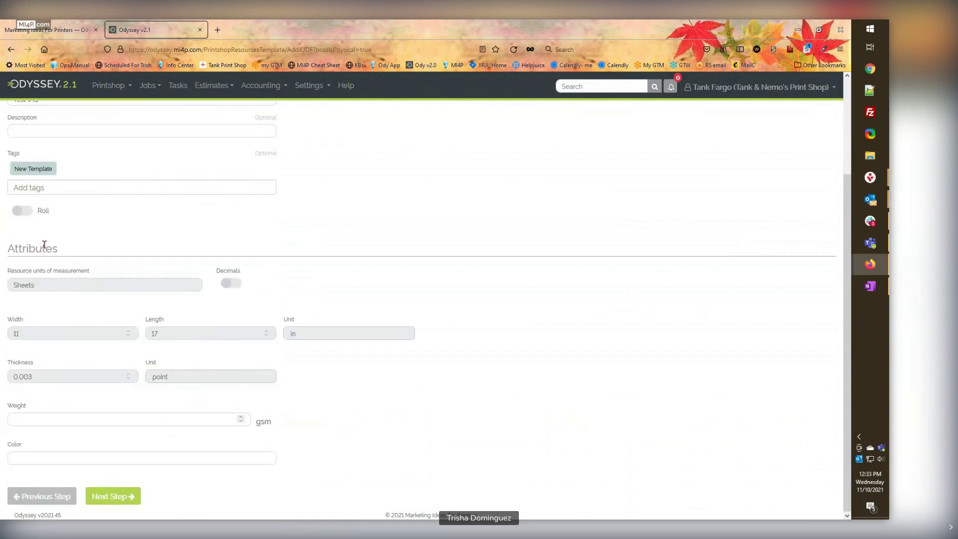
left_click(113, 499)
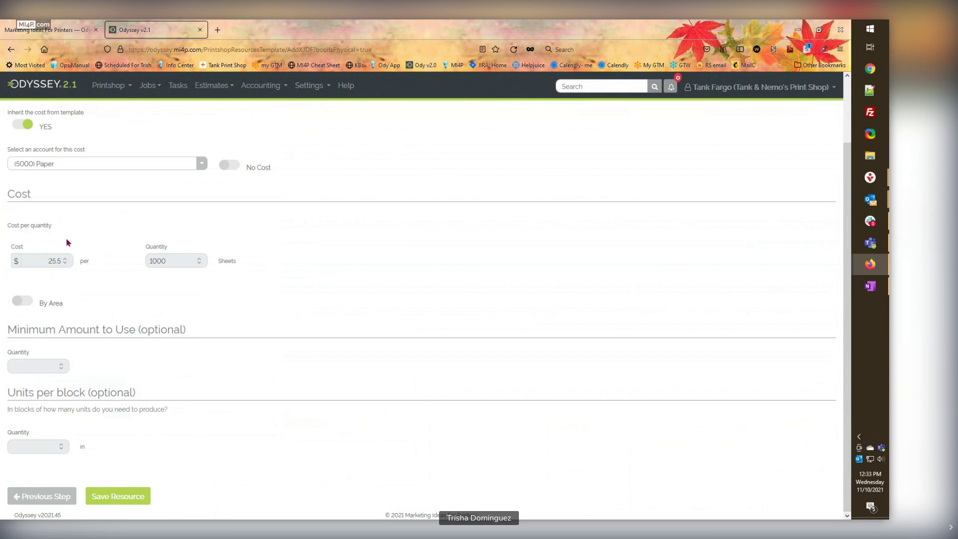
left_click(110, 496)
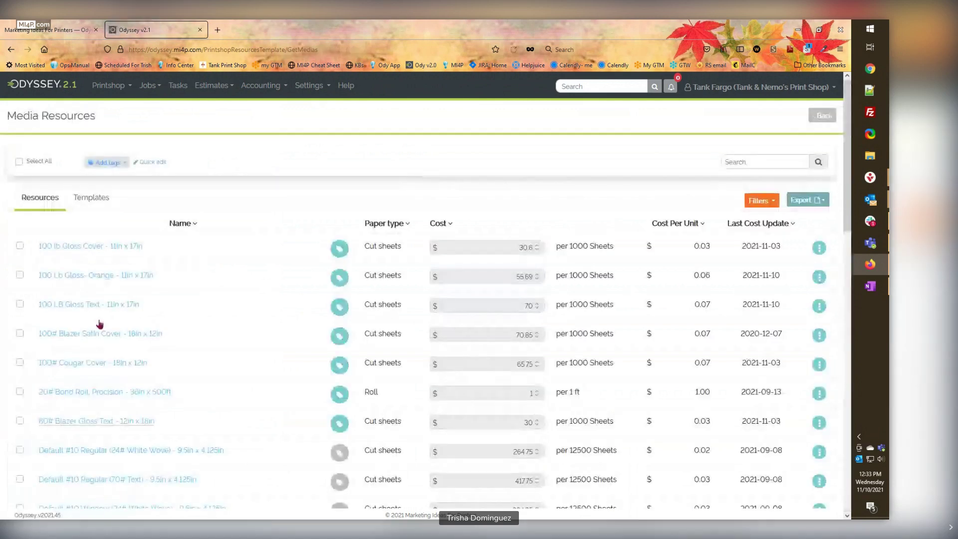
- List the resources under the 100 lb Gloss template and check the cost of Test v45
left_click(93, 199)
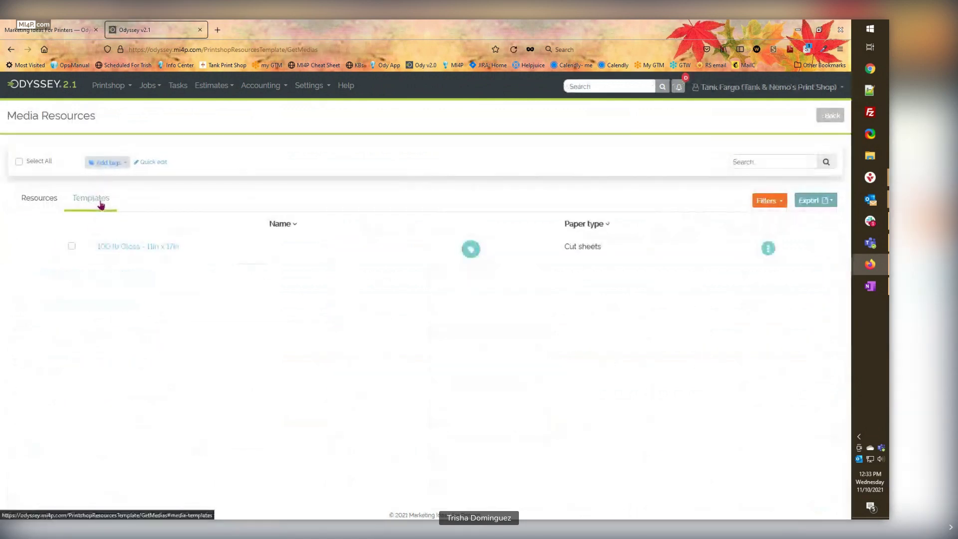
left_click(124, 249)
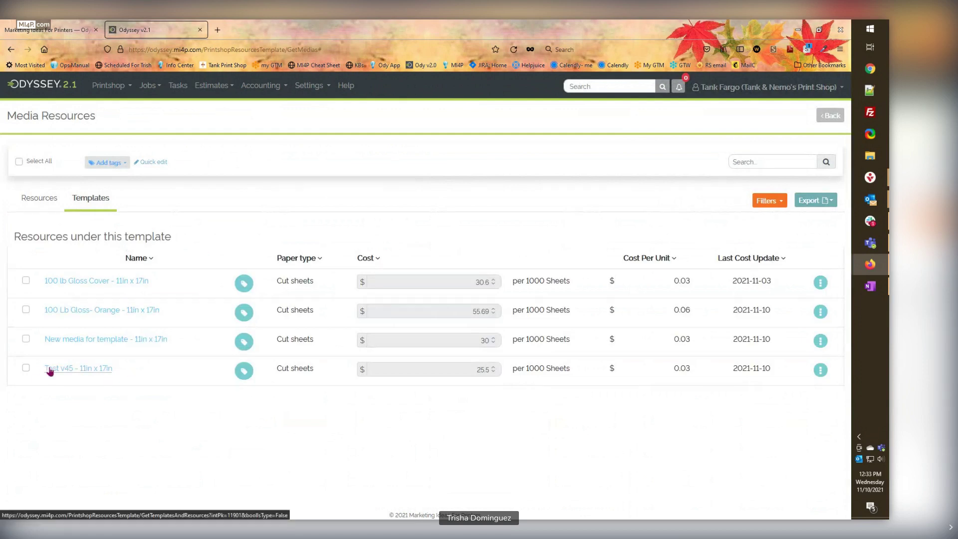
left_click(481, 371)
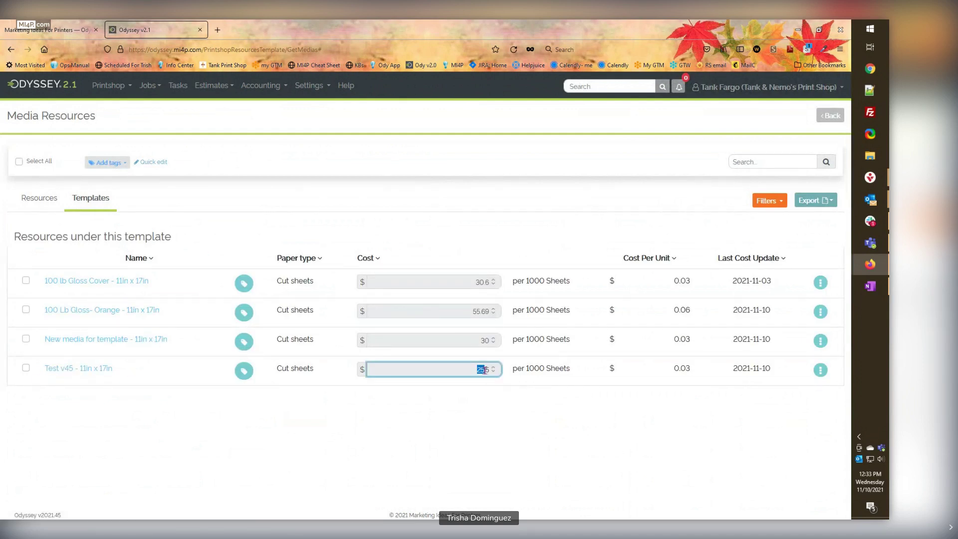
left_click(477, 423)
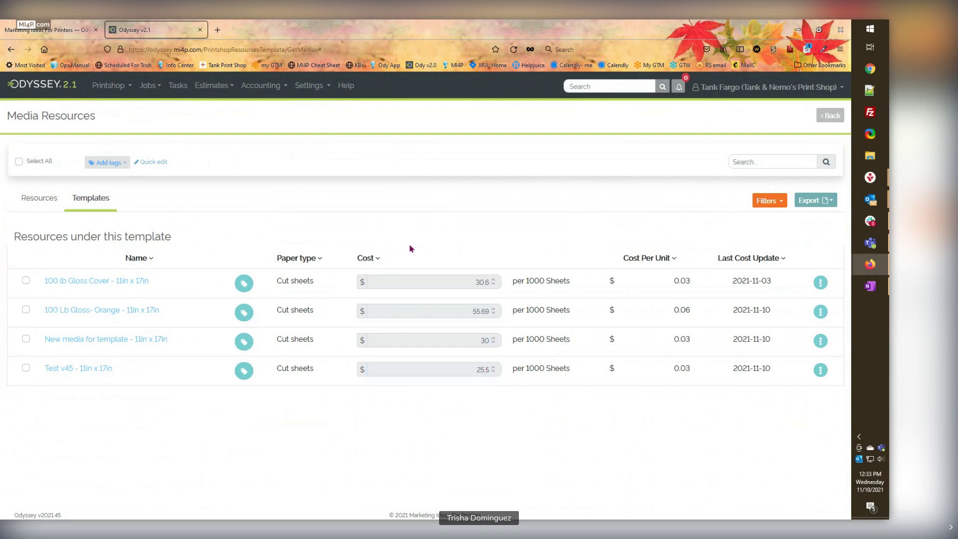
- Reread the release note about added resources inheriting the parent template's cost by default, and return to Odyssey
key("ctrl+Tab")
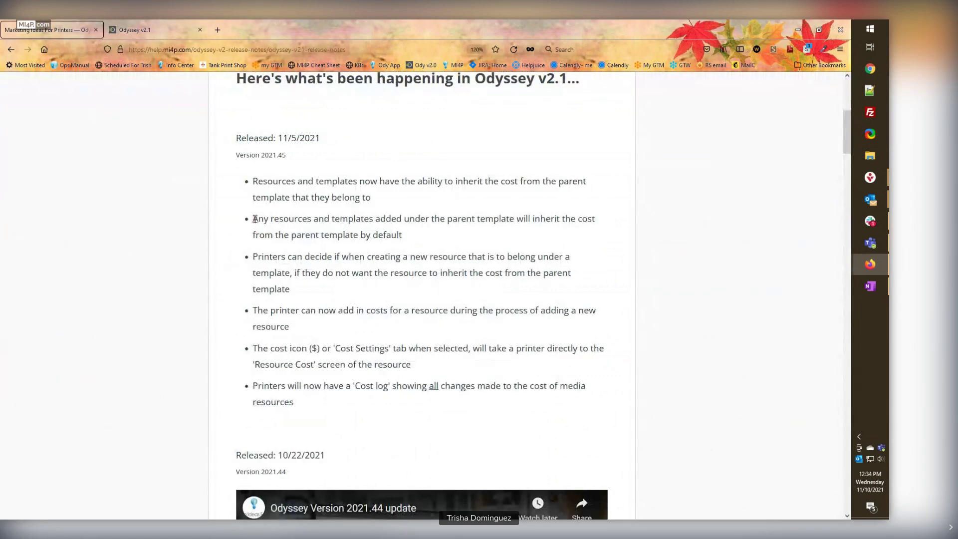
left_click_drag(255, 218, 421, 234)
left_click(419, 239)
left_click(155, 30)
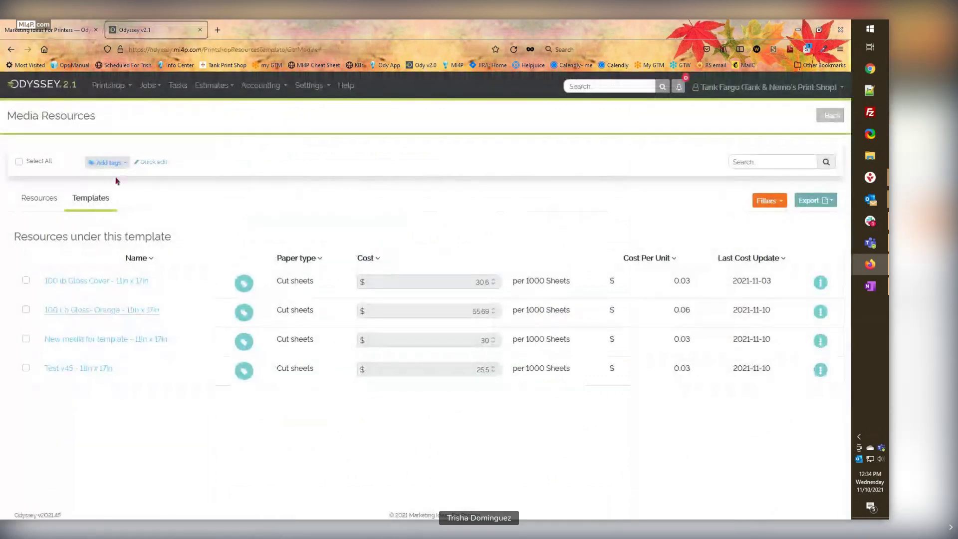
- Return to My Resources and start another single Media resource from the 100 lb Gloss template
left_click(109, 85)
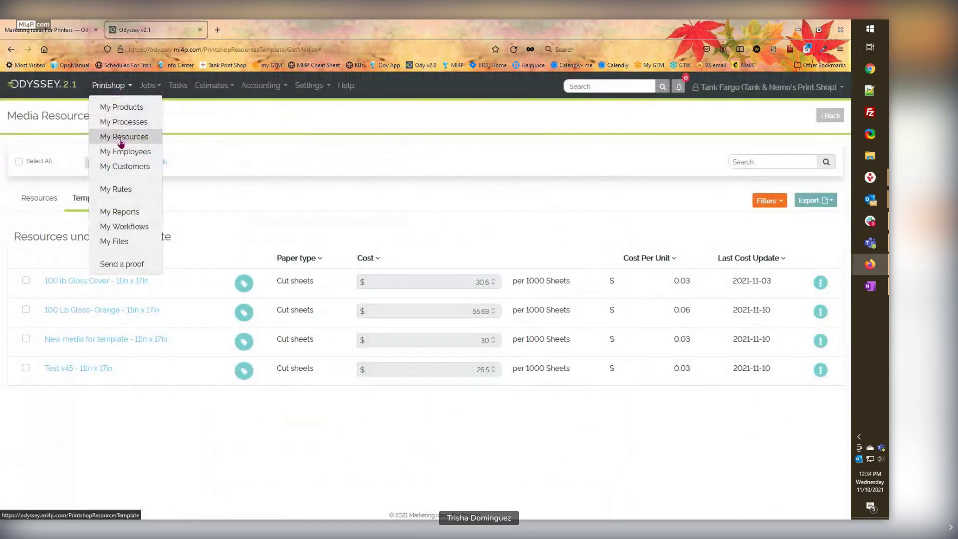
left_click(122, 142)
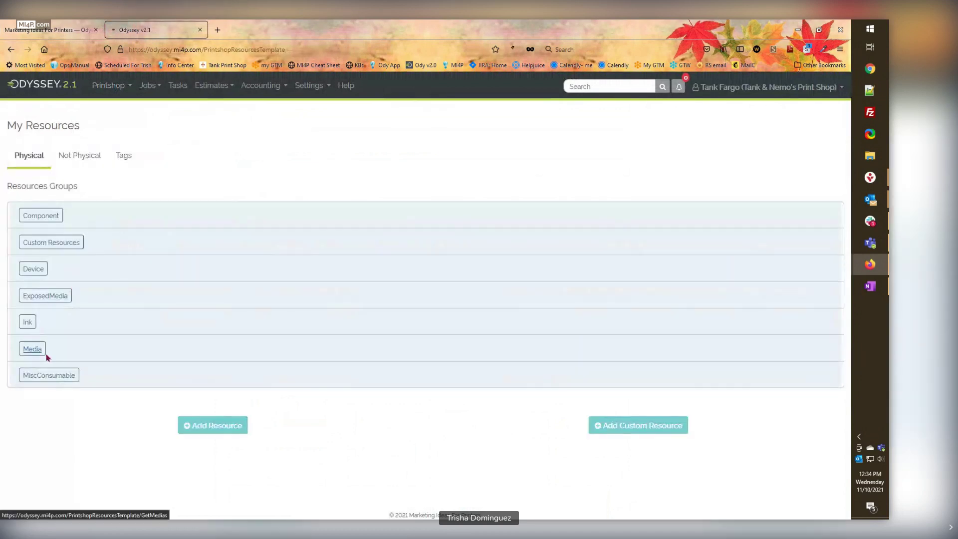
left_click(33, 349)
key("alt+Left")
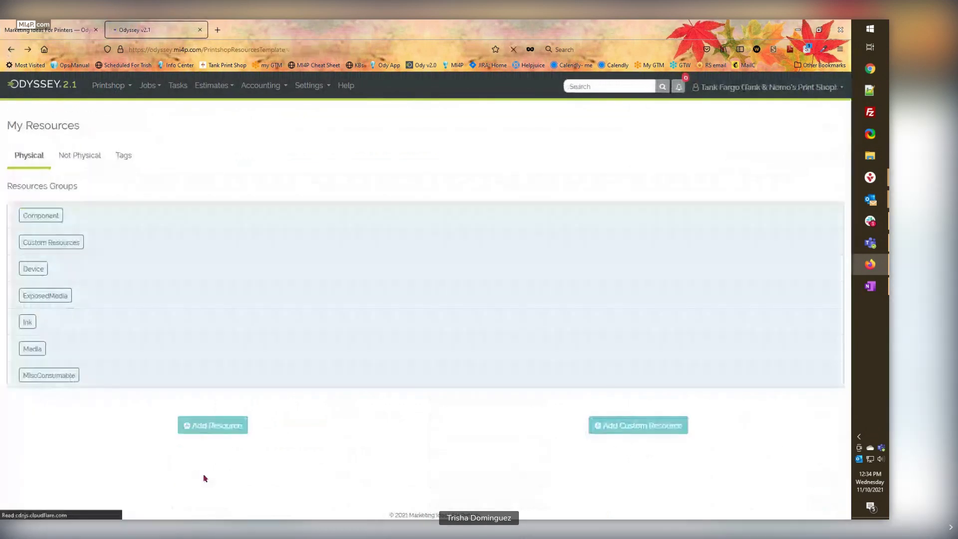
left_click(187, 426)
left_click(29, 289)
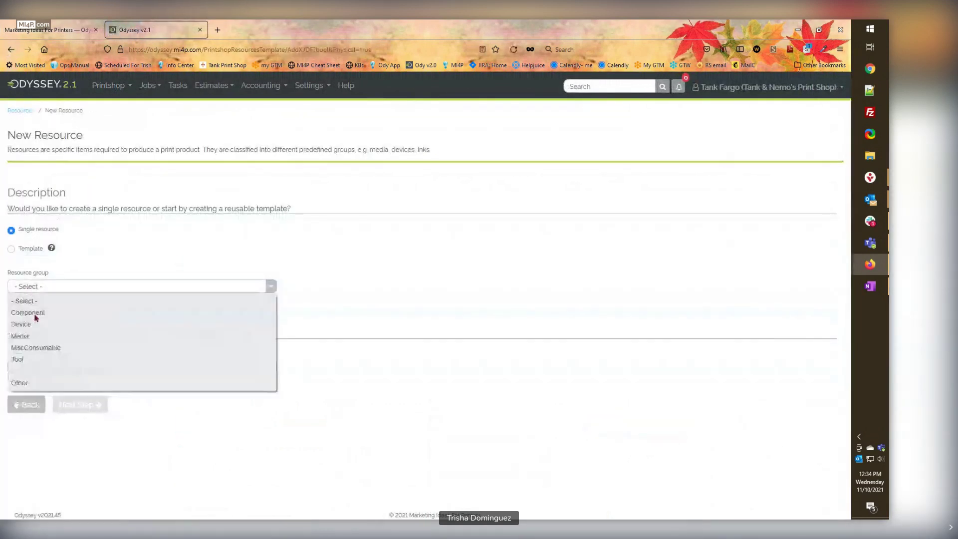
left_click(30, 336)
left_click(51, 367)
left_click(47, 392)
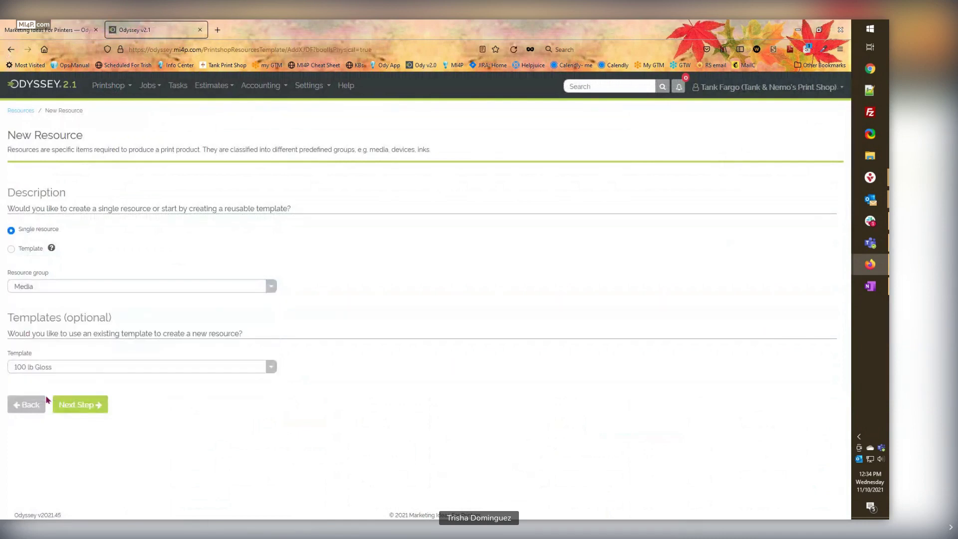
left_click(79, 406)
- Name the new media v45 Test Media and continue to its resource cost settings
left_click(39, 222)
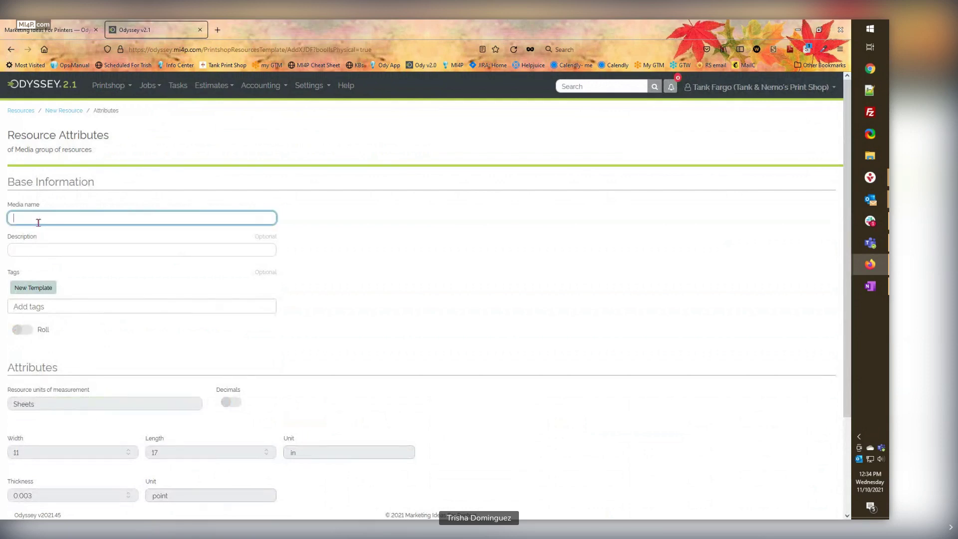
type("v45 Test Media")
scroll(160, 401, "down", 3)
left_click(124, 497)
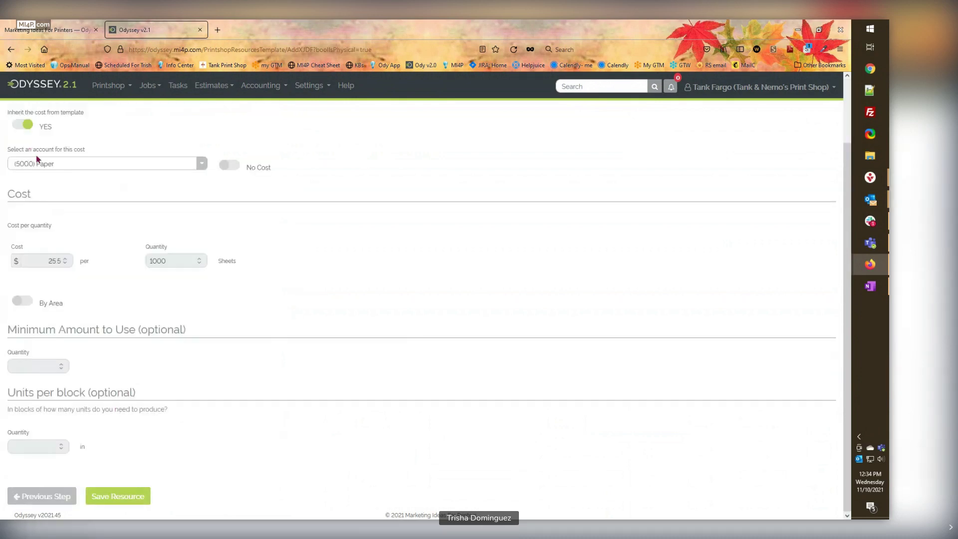
- Review the cost inheritance option and compare it with the release note on opting out of the template's cost
scroll(35, 165, "up", 3)
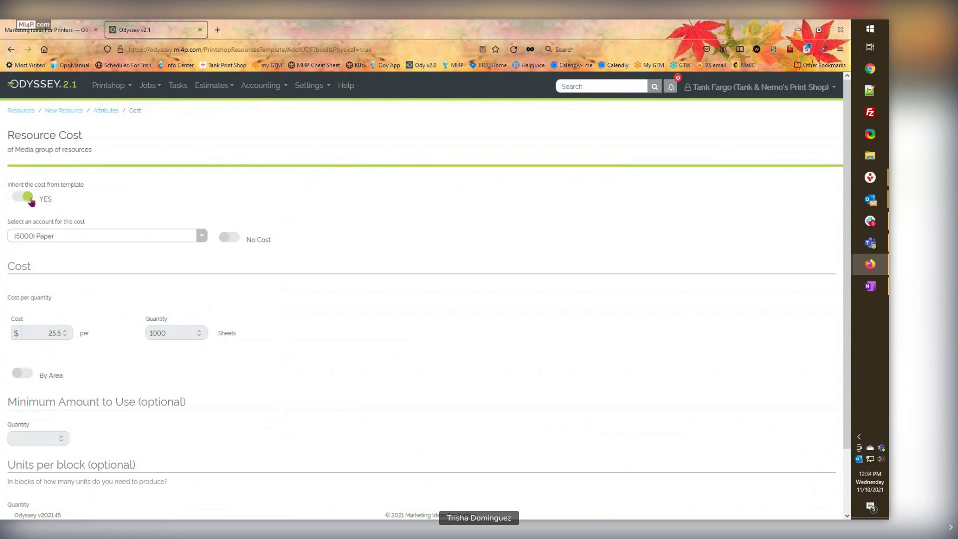
left_click(50, 29)
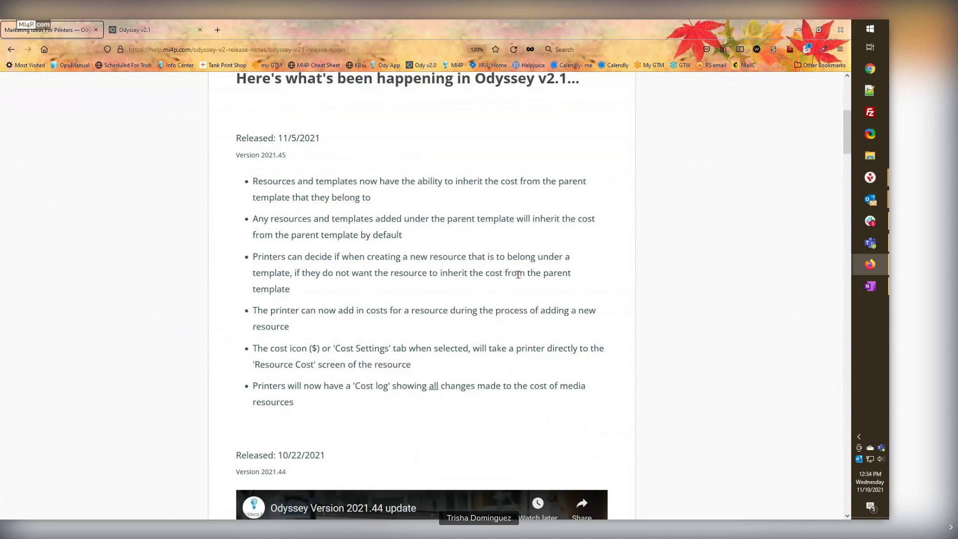
left_click(139, 31)
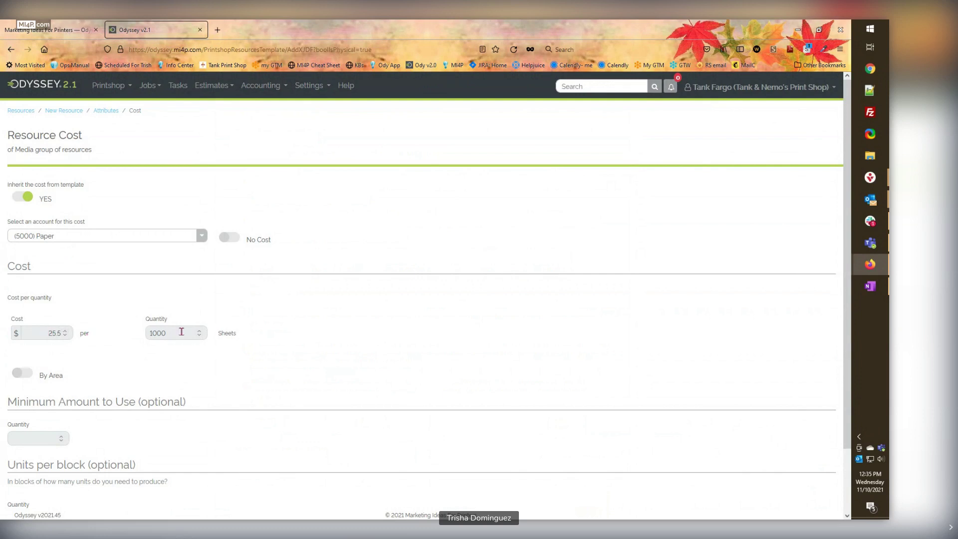
- Turn off cost inheritance from the template, set the cost to $35.00 per 1000 sheets, and save the media resource
left_click(16, 201)
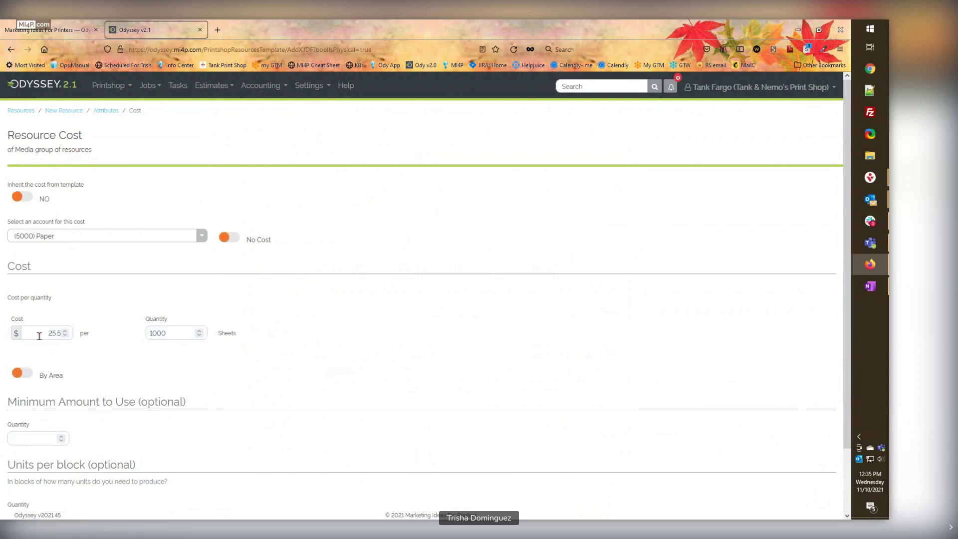
left_click_drag(39, 336, 84, 341)
type("35.00")
scroll(104, 306, "down", 3)
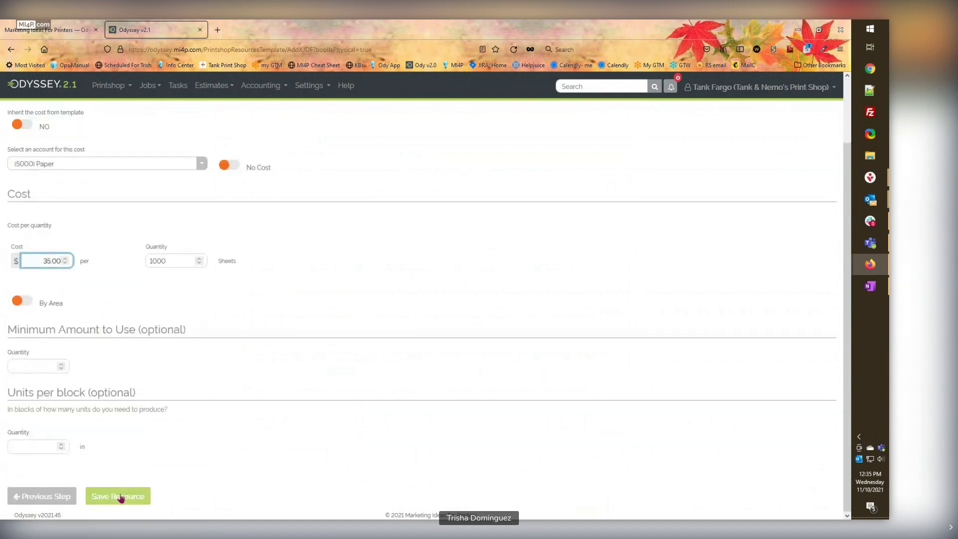
left_click(120, 498)
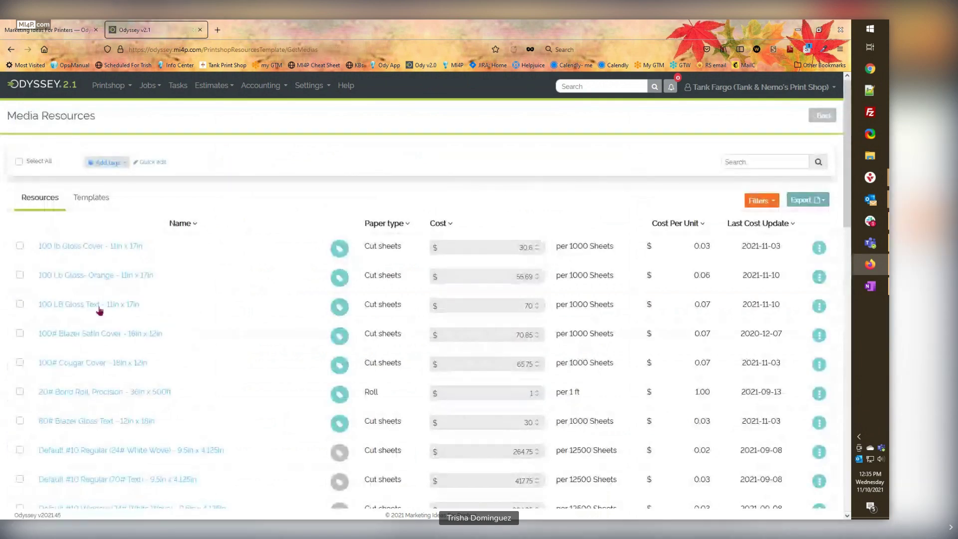
- Open the resources under the 100 lb Gloss template and inspect the cost of v45 Test Media
left_click(92, 198)
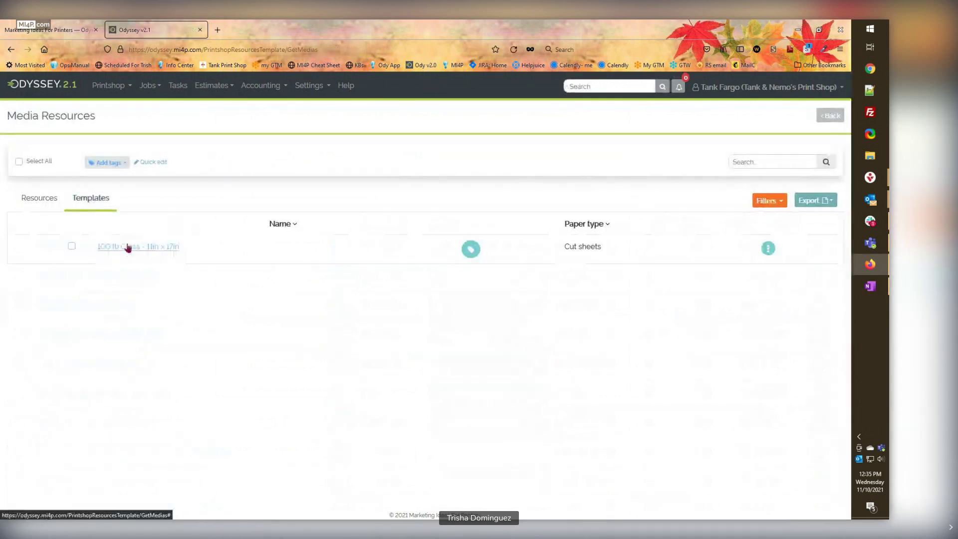
left_click(128, 247)
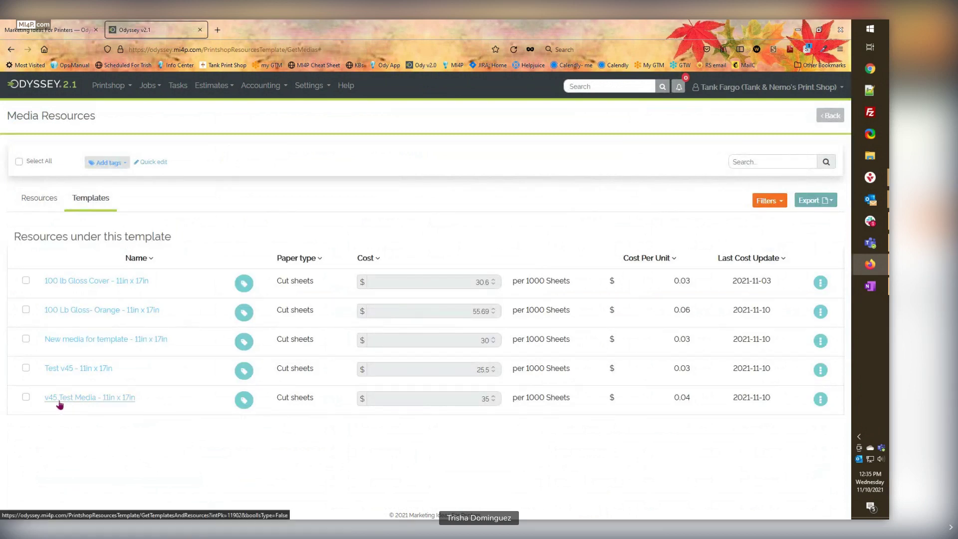
left_click(477, 399)
left_click(524, 421)
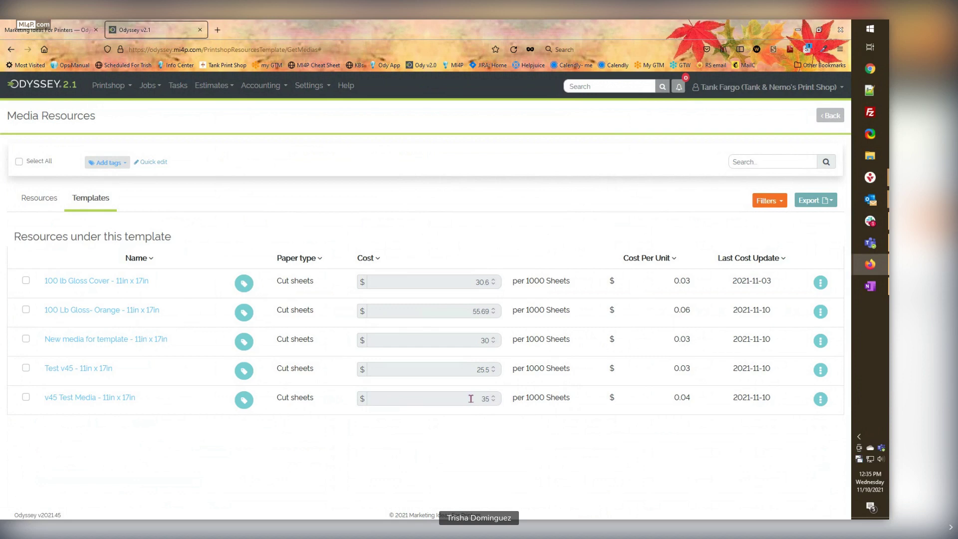
left_click(482, 399)
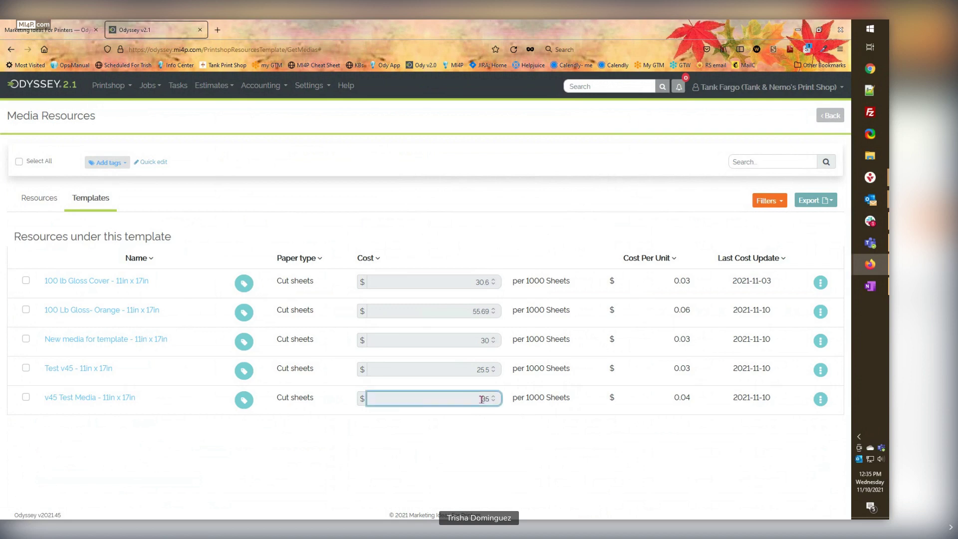
double_click(482, 399)
left_click(479, 400)
- Check the release note on adding costs while creating a resource, and start a new resource in Odyssey
key("ctrl+Tab")
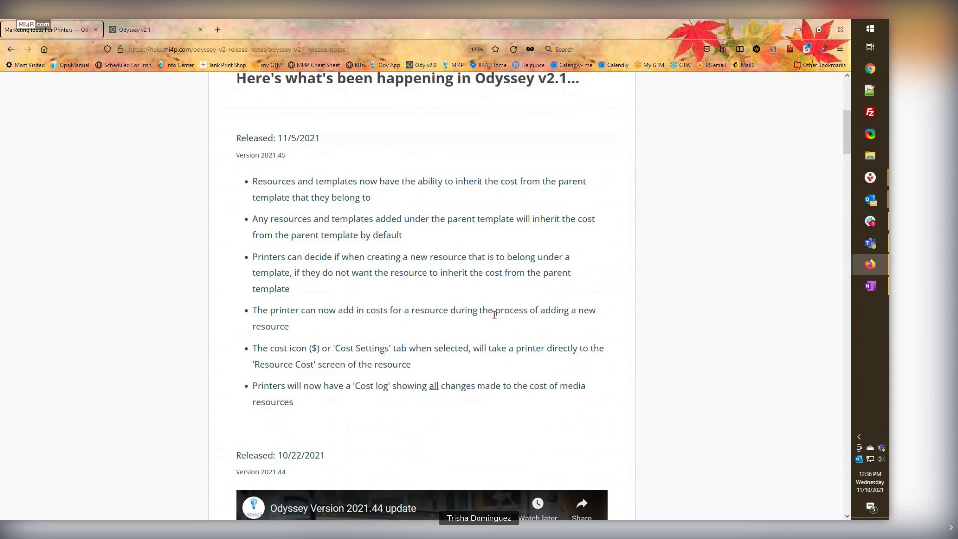
left_click(132, 30)
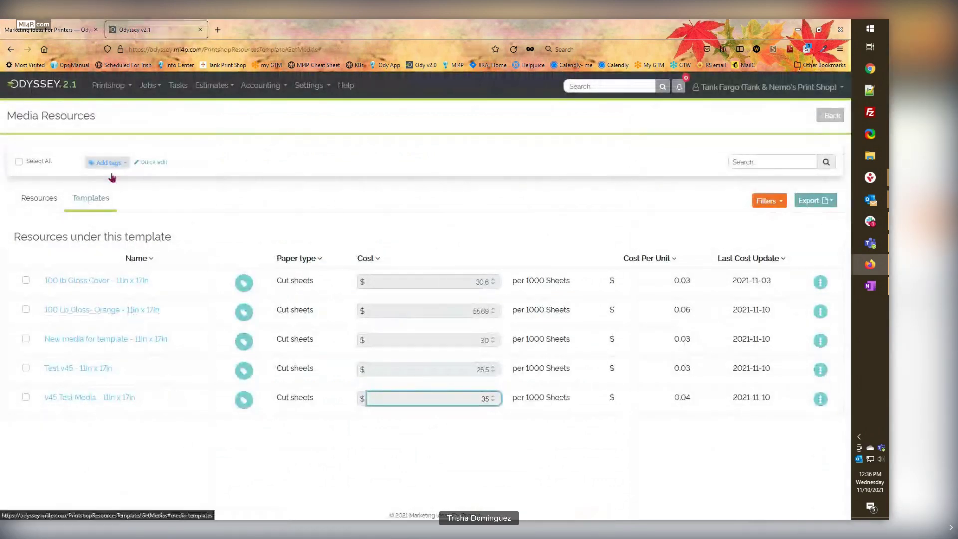
left_click(116, 88)
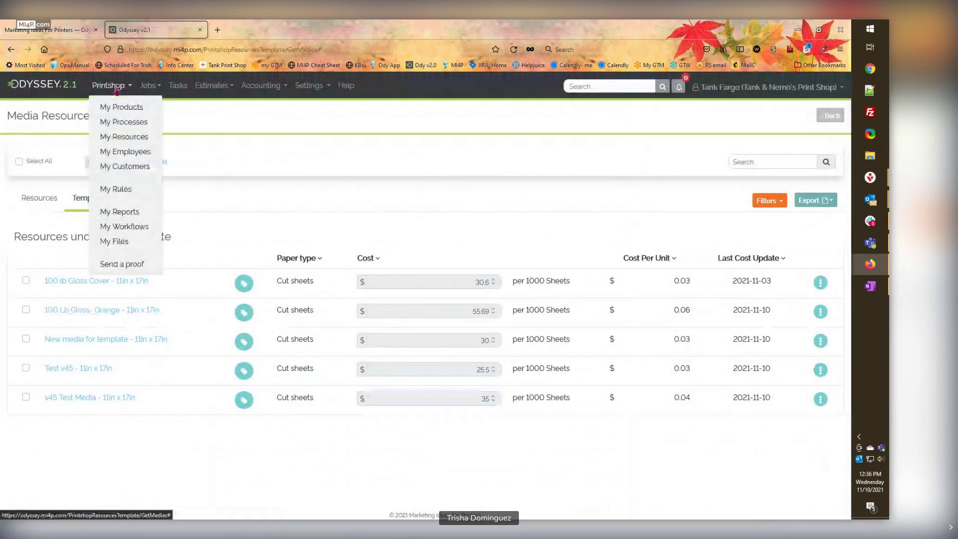
left_click(122, 135)
left_click(197, 425)
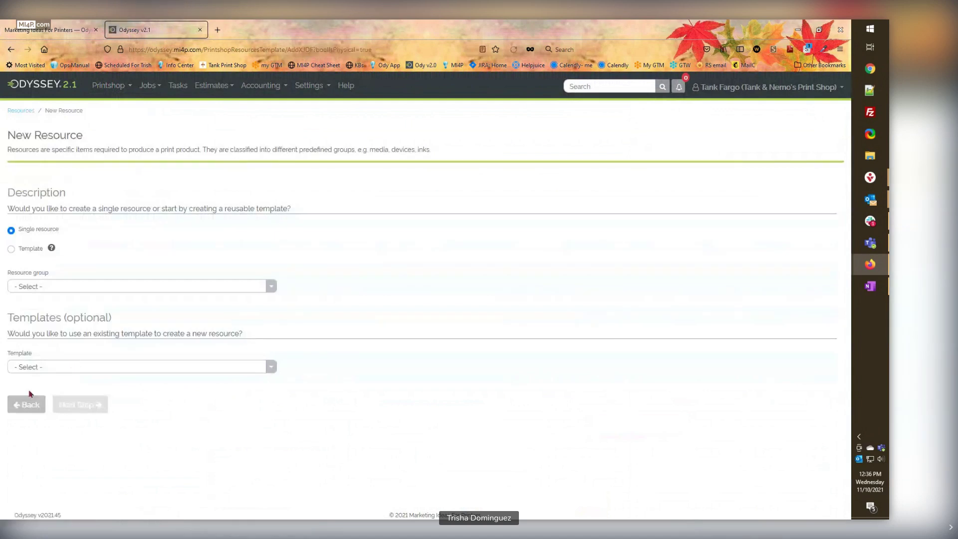
- Choose the Device group for the single resource, leave the template unselected, and continue to its attributes
left_click(31, 286)
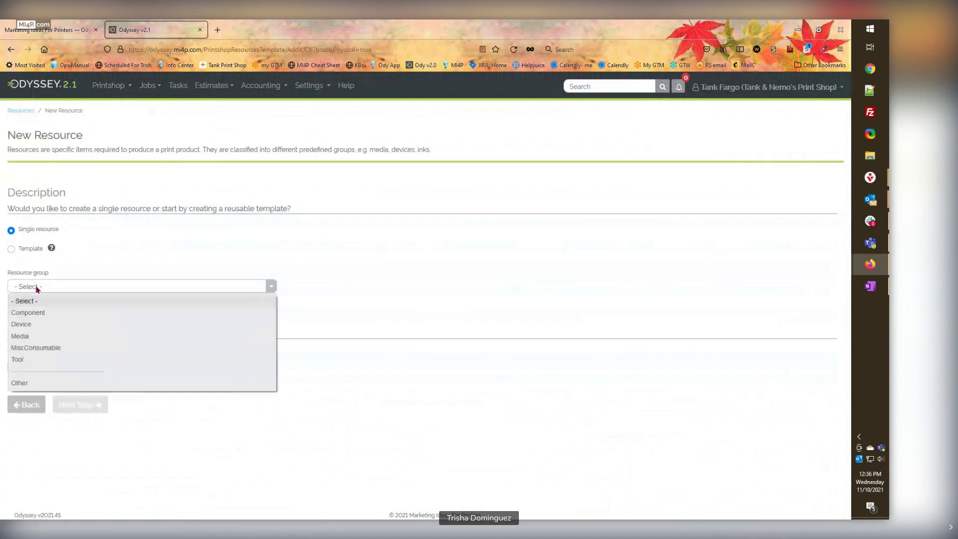
left_click(30, 325)
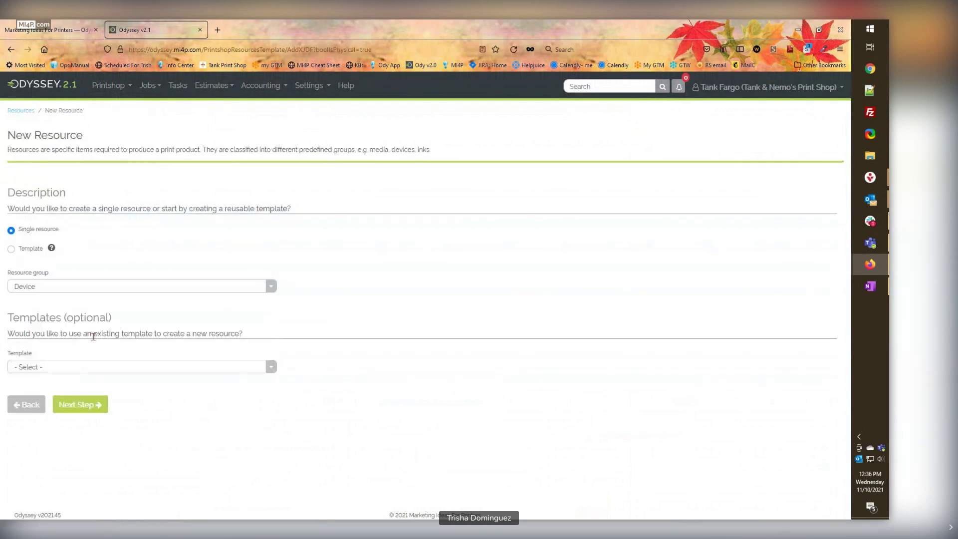
left_click(67, 368)
left_click(75, 371)
left_click(80, 405)
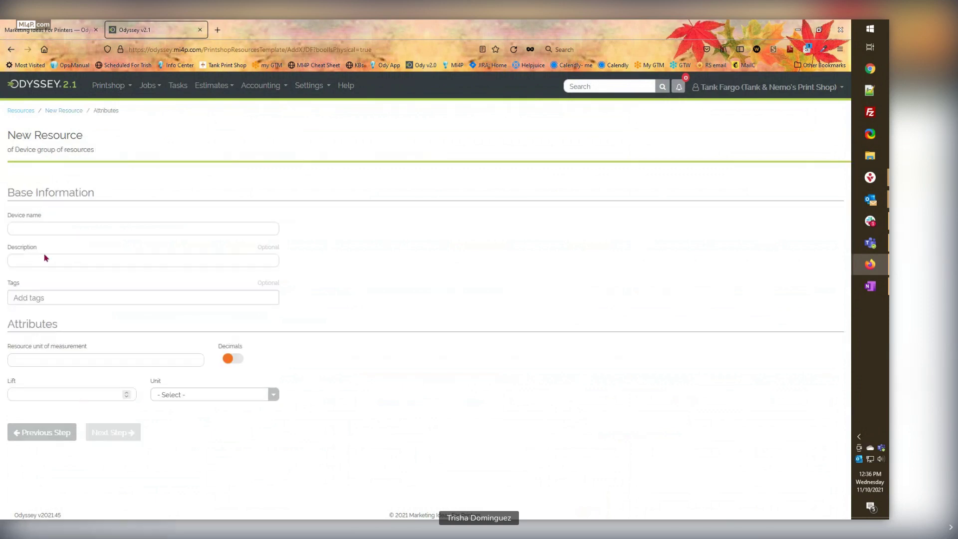
- Name the new device Example cutter
left_click(39, 231)
type("Example")
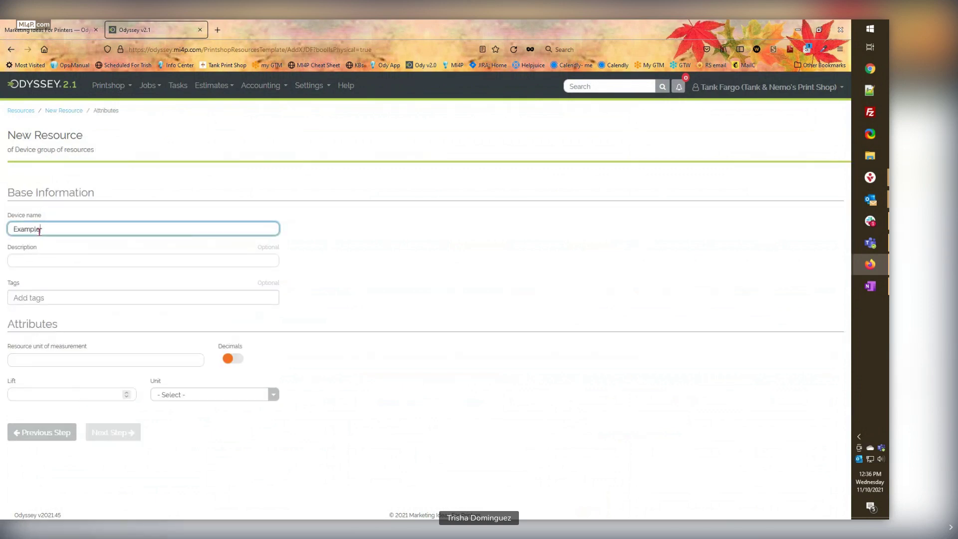
type(" cutter")
left_click(38, 231)
- Set the device's unit of measurement to Cuts and its lift to 3 in, and continue to the cost settings
left_click(37, 358)
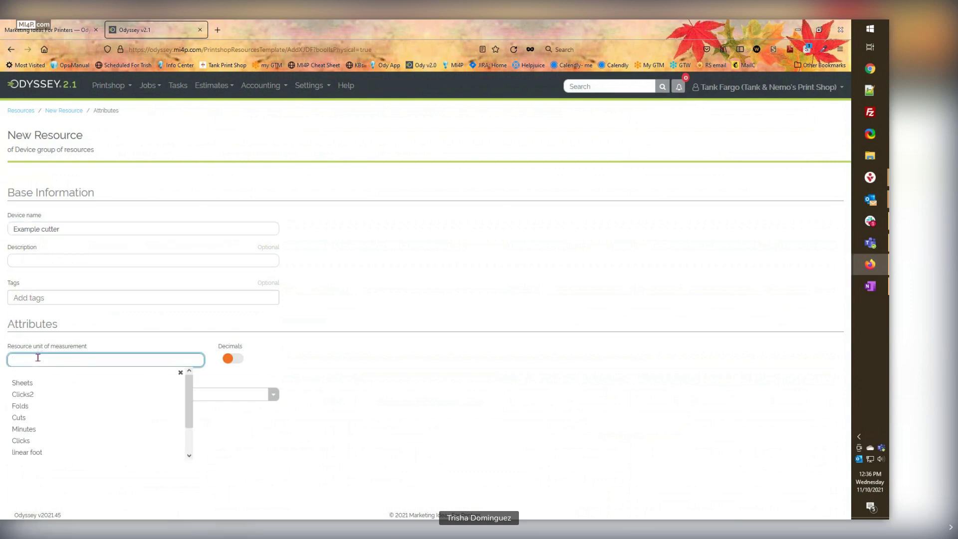
type("Cuts")
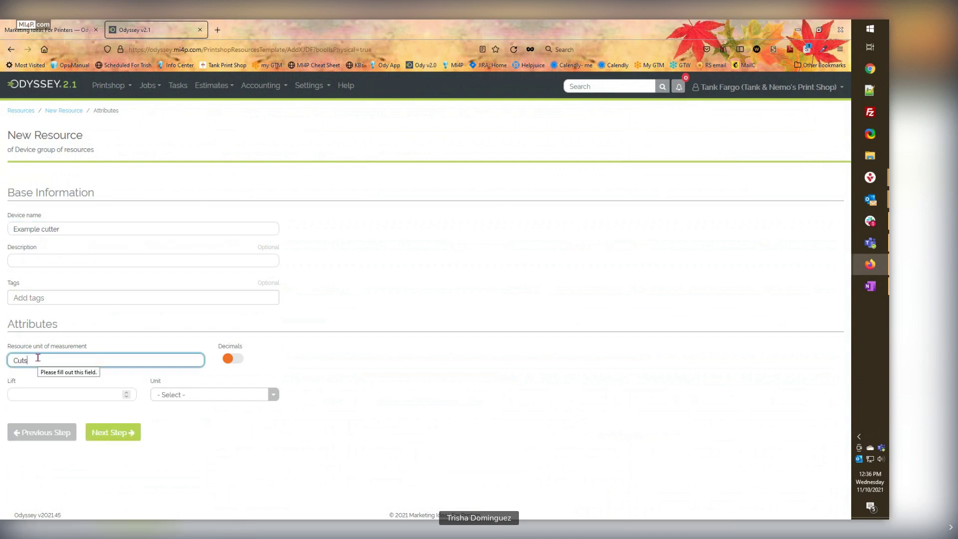
left_click(71, 395)
type("3")
left_click(188, 395)
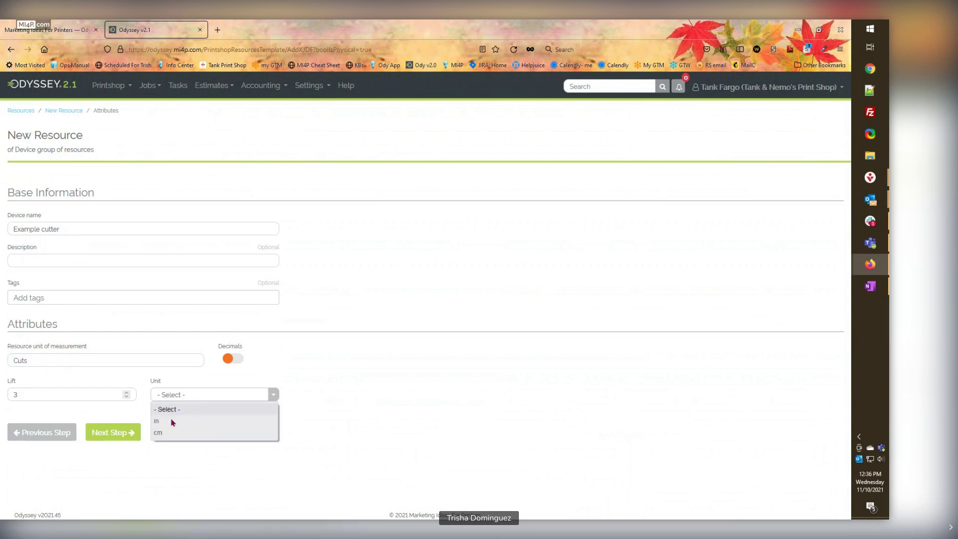
left_click(172, 421)
left_click(115, 434)
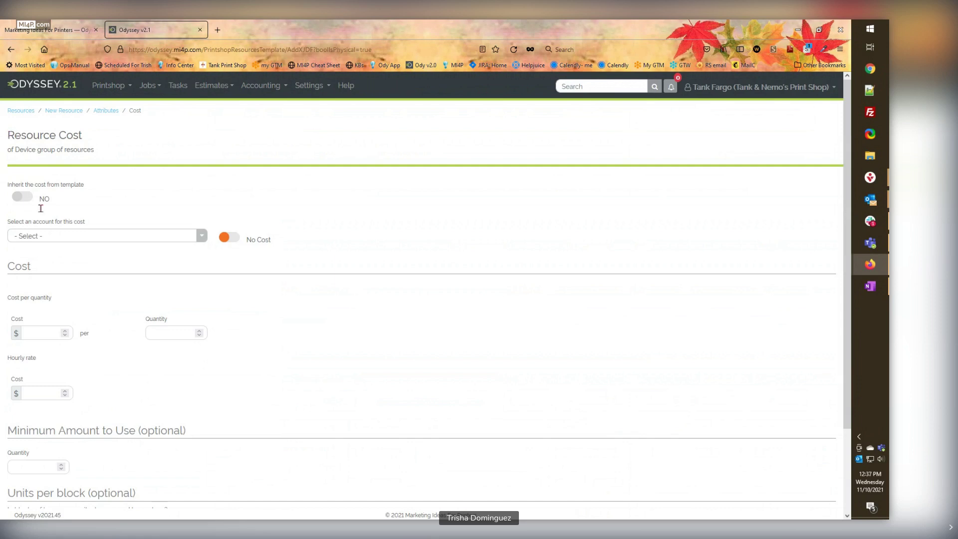
- Assign the cost to Uncategorized Expense, set it to $1 per quantity of 1, and save the device resource
left_click(46, 237)
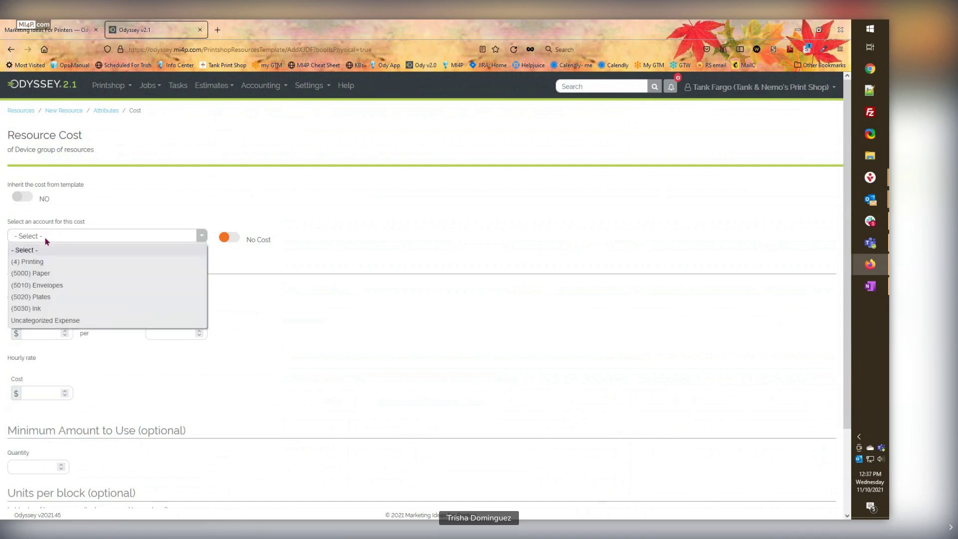
left_click(70, 321)
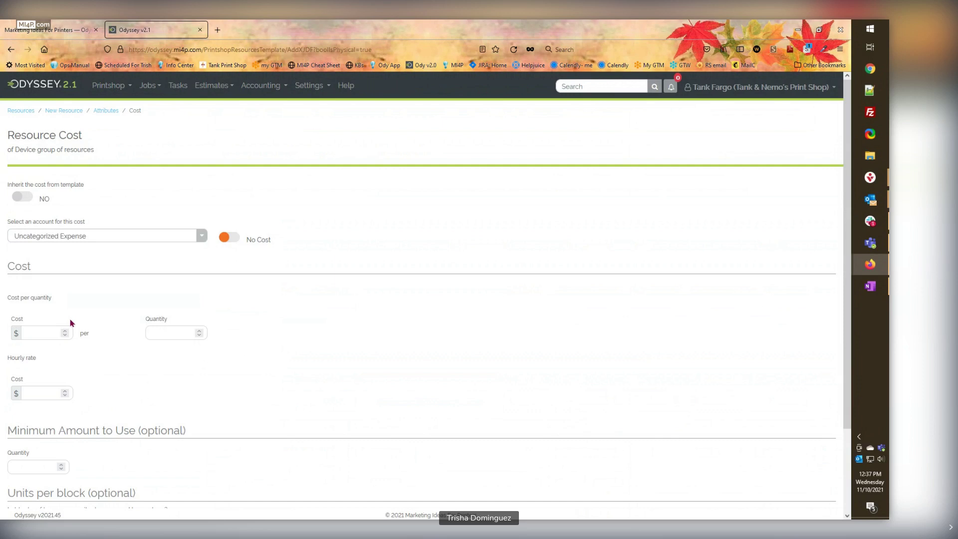
left_click(42, 340)
left_click(173, 333)
left_click(143, 377)
scroll(143, 375, "down", 3)
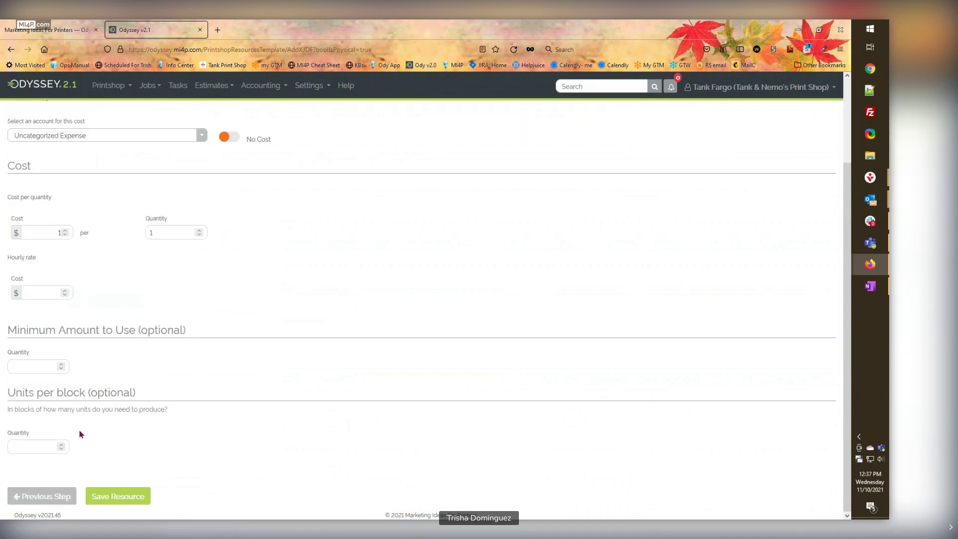
left_click(113, 501)
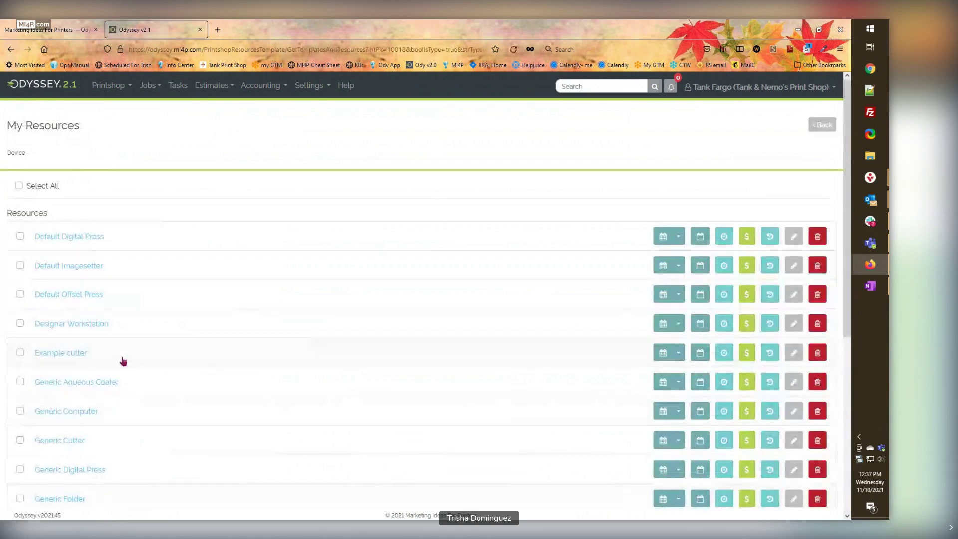
- Search the device list for "cutter" and open the cost settings of Example cutter
scroll(122, 359, "down", 6)
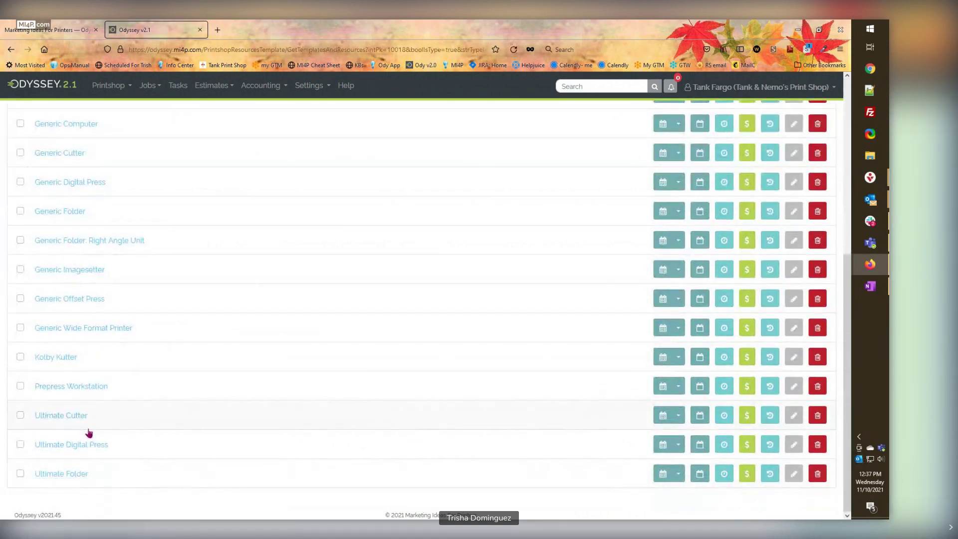
scroll(89, 432, "up", 5)
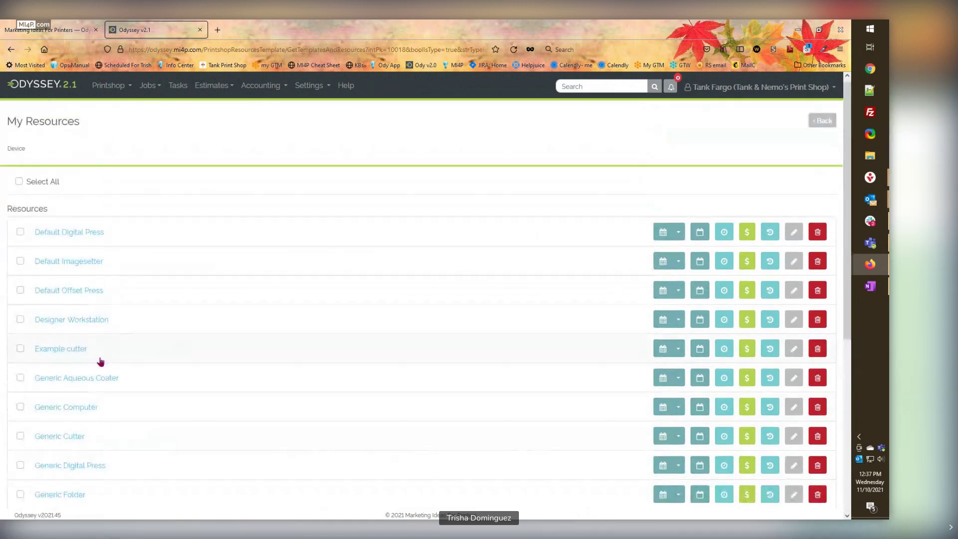
key("ctrl+f")
type("cutter")
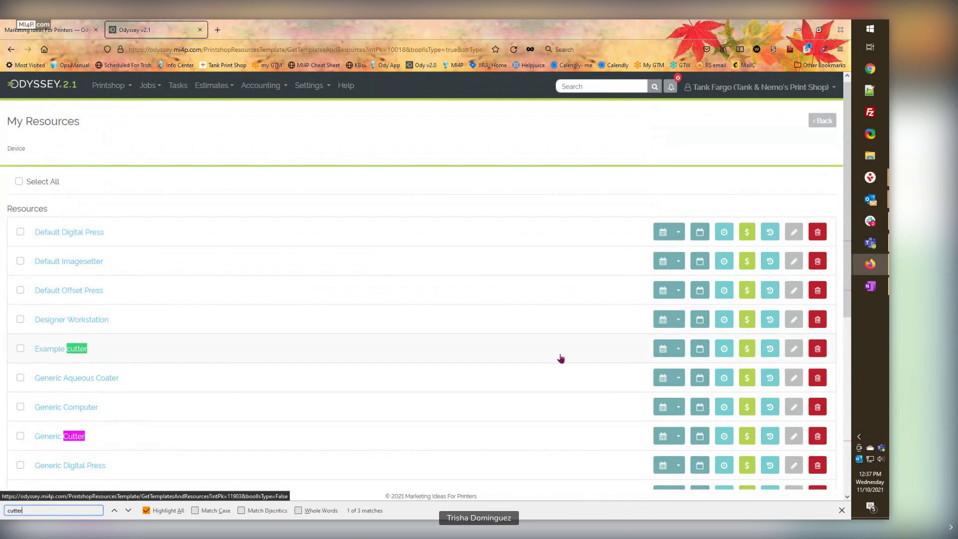
left_click(749, 352)
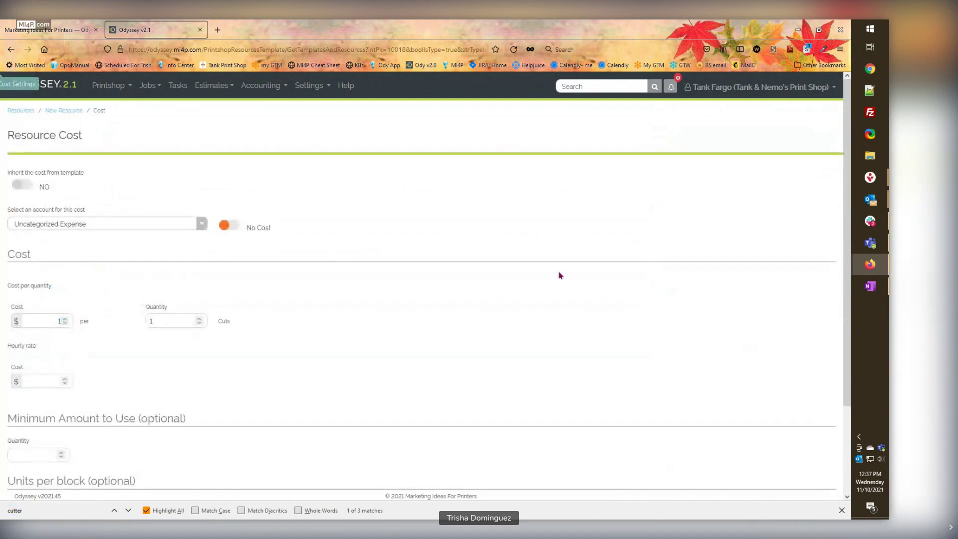
- Review Example cutter's Resource Cost screen and compare it with the release note on the cost icon, returning to Odyssey
left_click_drag(8, 135, 89, 136)
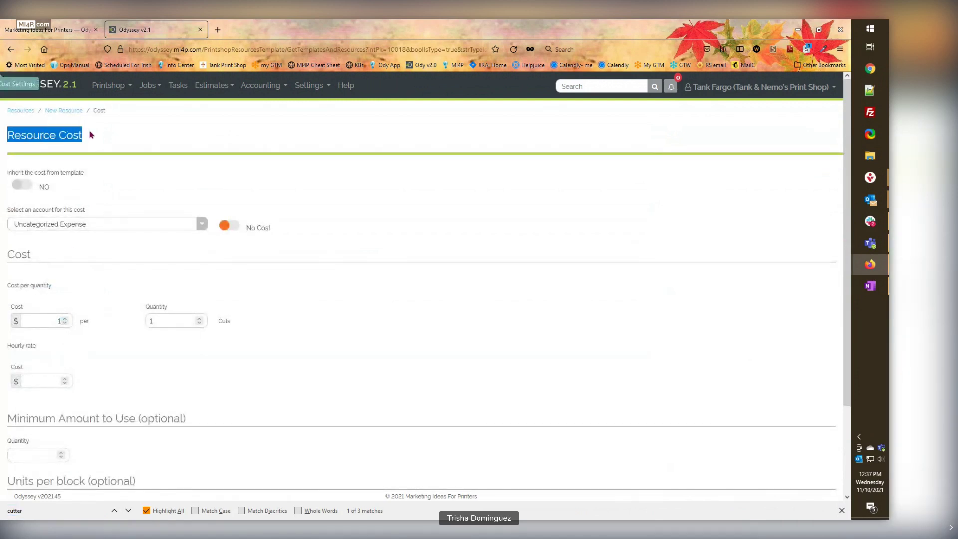
left_click(49, 319)
double_click(151, 320)
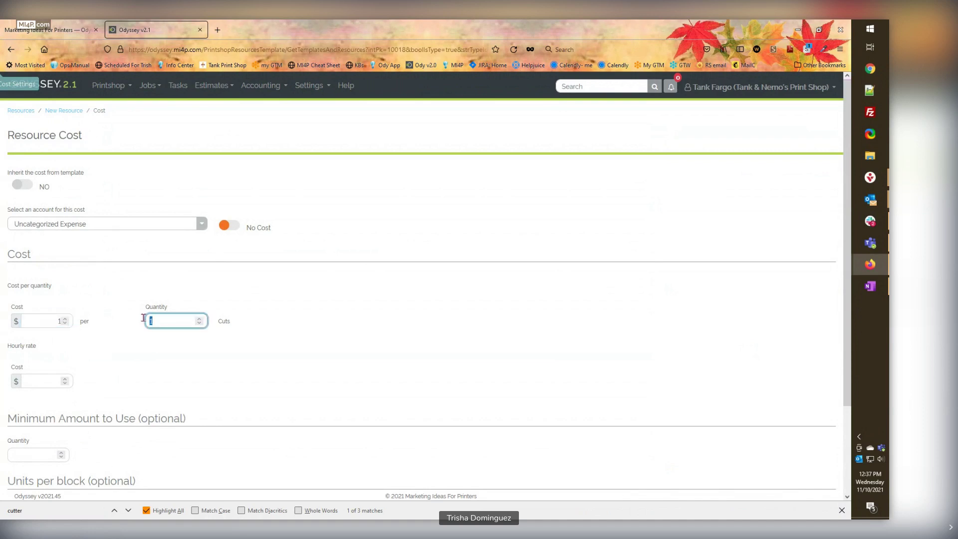
left_click(57, 25)
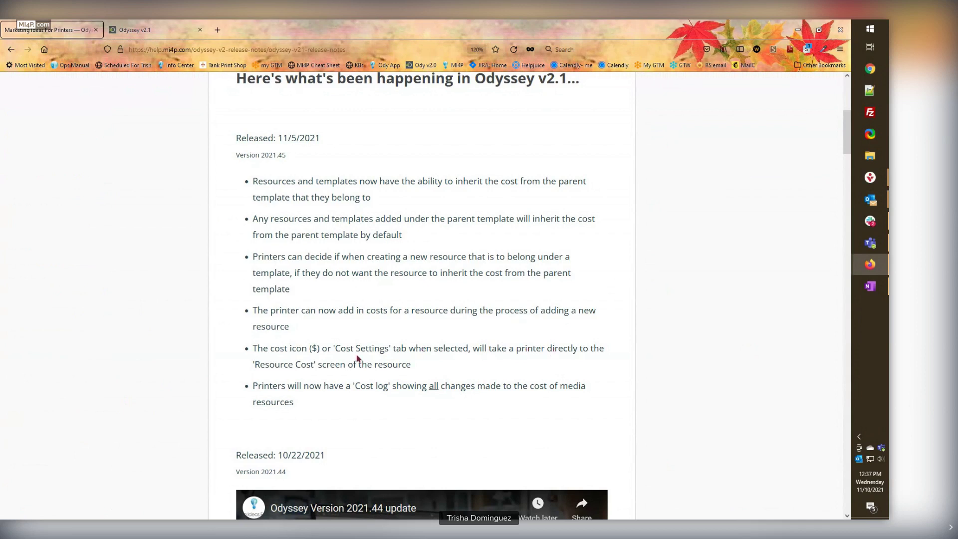
left_click_drag(259, 365, 303, 365)
left_click(302, 365)
left_click(150, 29)
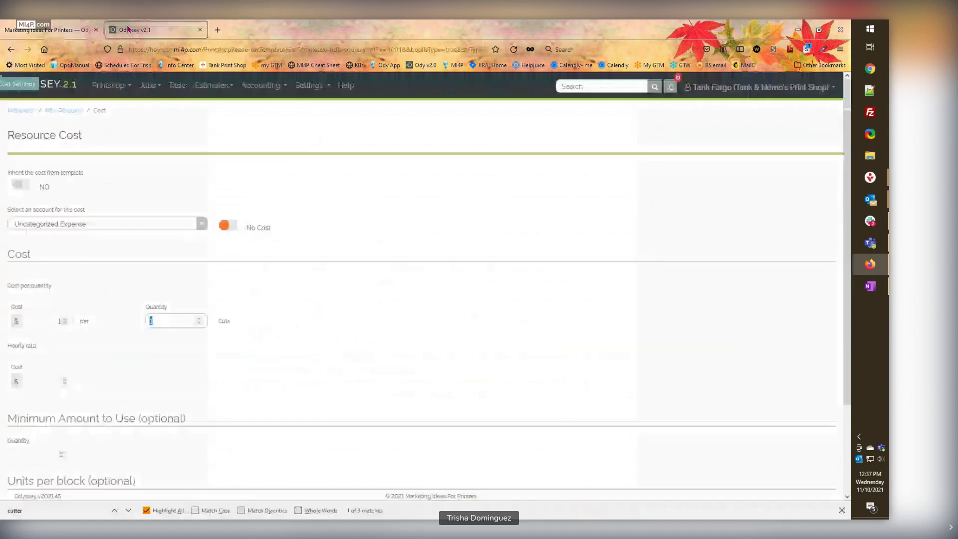
- Go back to the device list and open Designer Workstation's cost settings to examine its Resource Cost screen
left_click(11, 50)
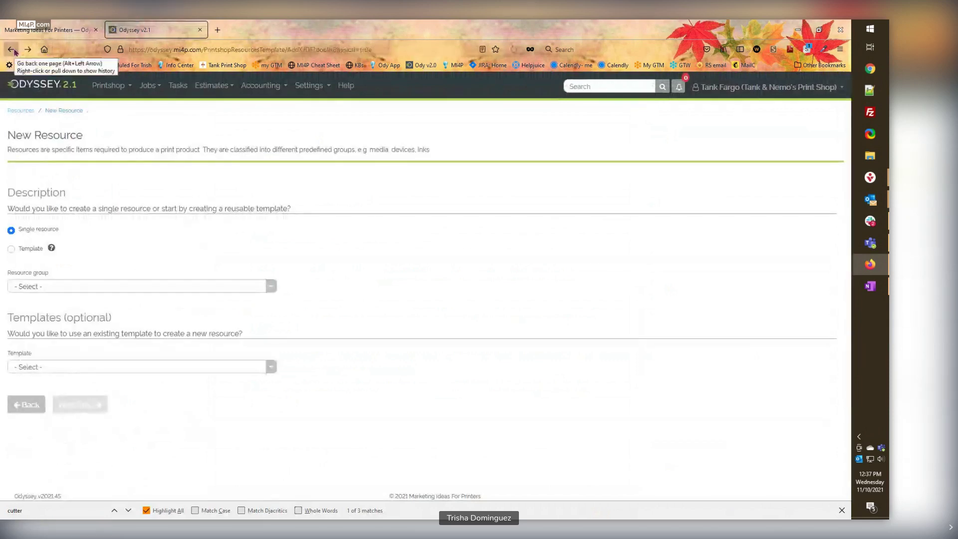
left_click(11, 50)
left_click(39, 272)
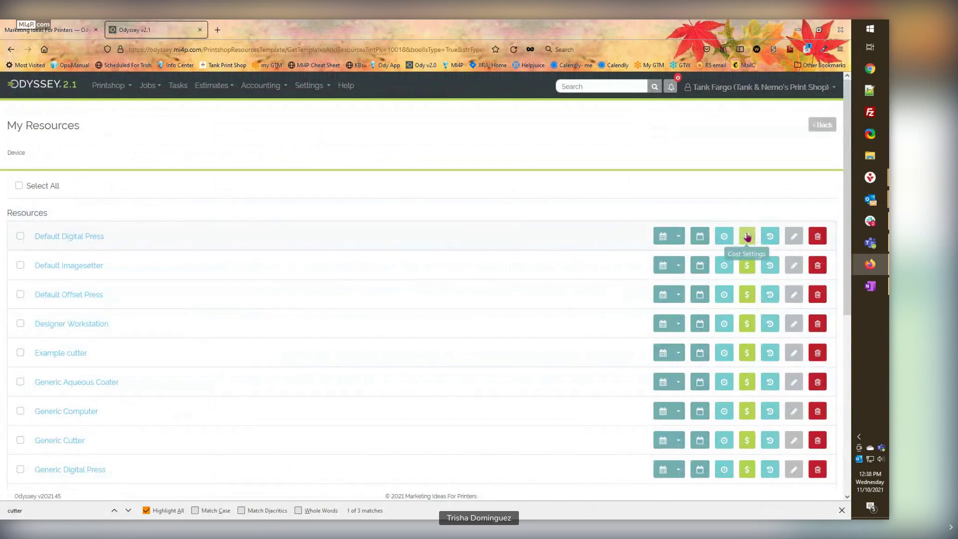
left_click(748, 323)
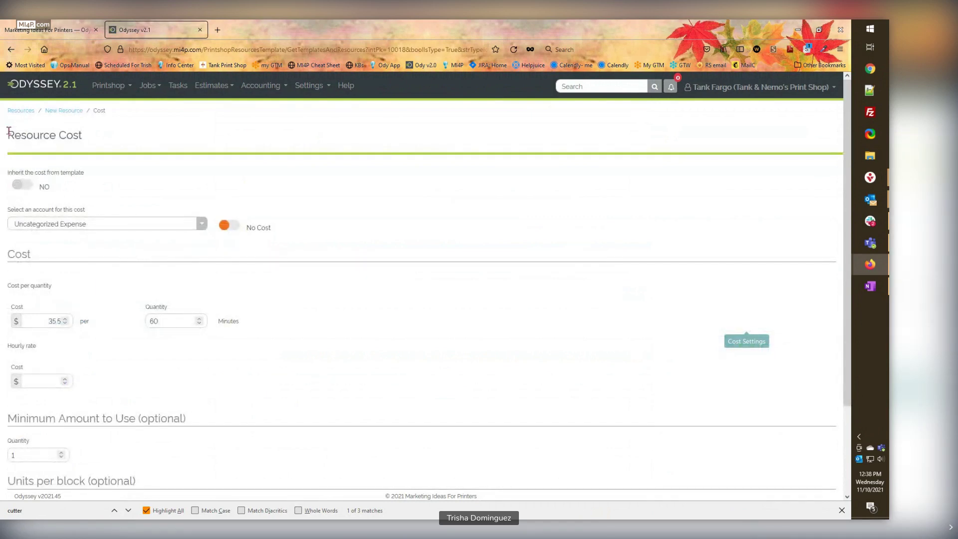
left_click_drag(9, 130, 82, 134)
left_click(85, 133)
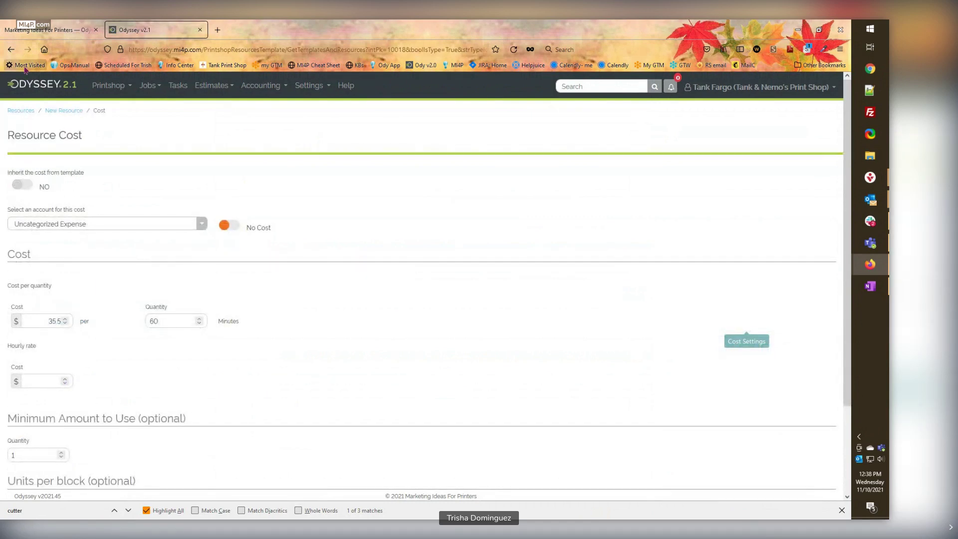
- Open the Media resources list and view the cost settings of 100 LB Gloss Text - 11in x 17in
left_click(109, 85)
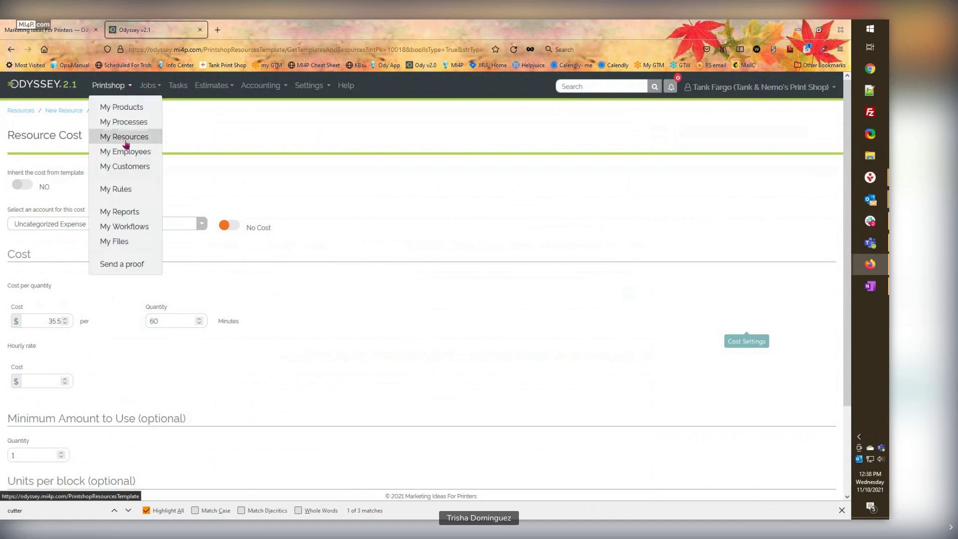
left_click(127, 140)
left_click(37, 352)
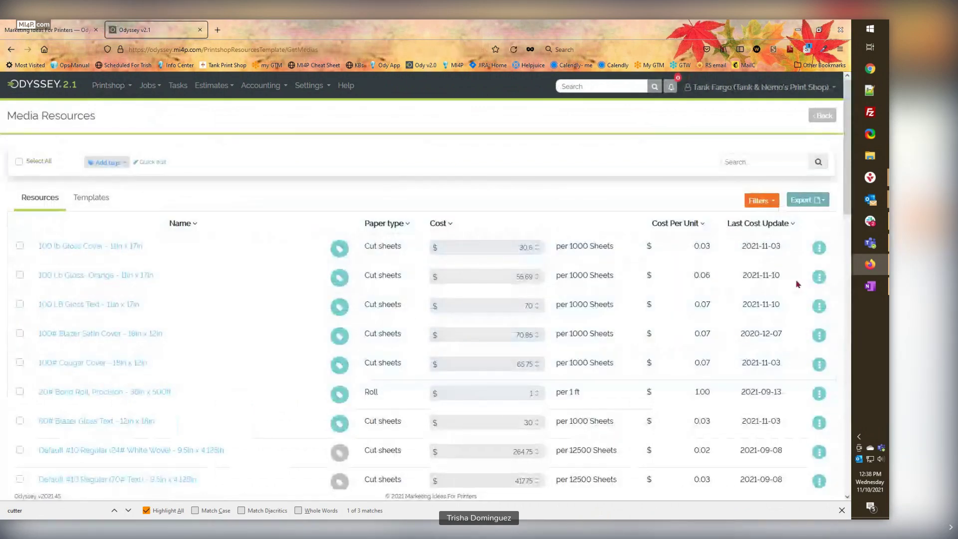
left_click(819, 306)
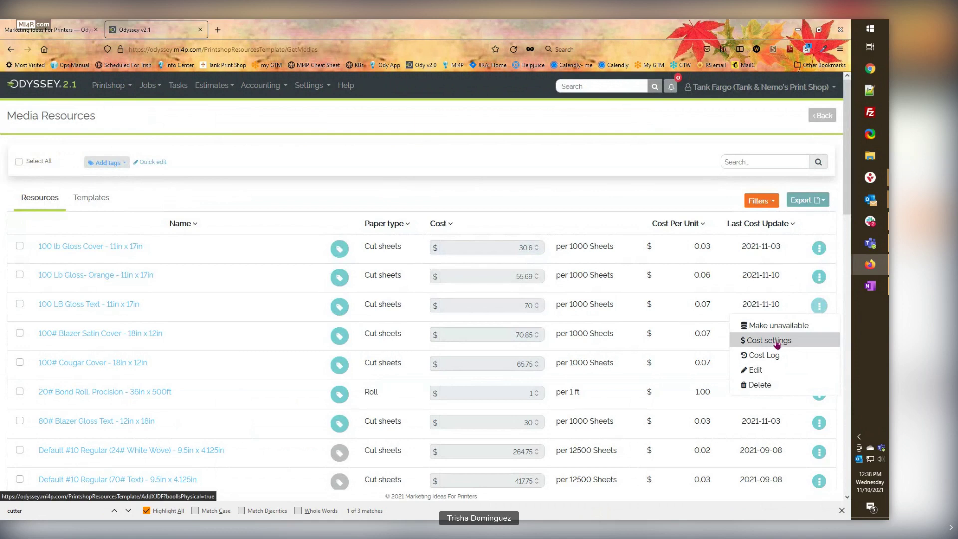
left_click(773, 341)
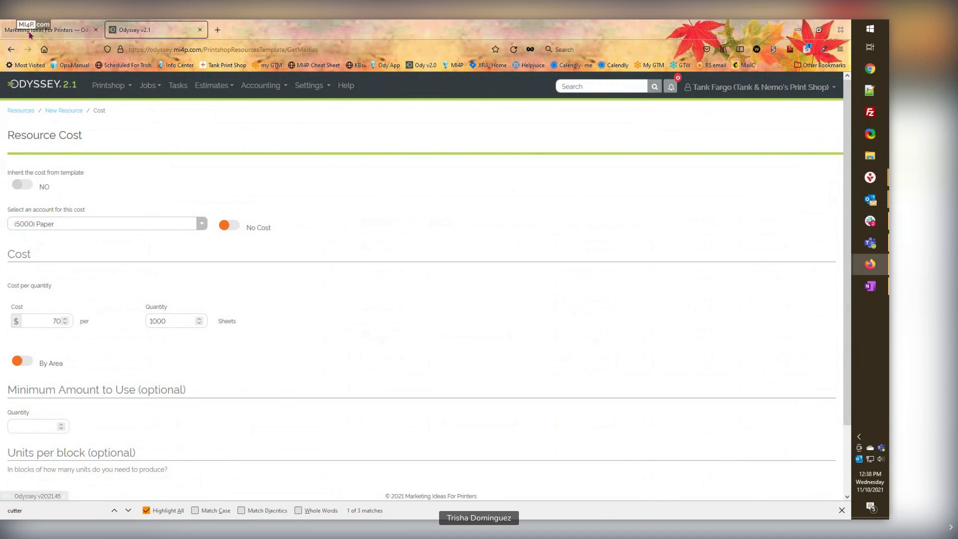
- Review the release note about the Cost log for media resources and return to the Resource Cost screen in Odyssey
left_click(47, 30)
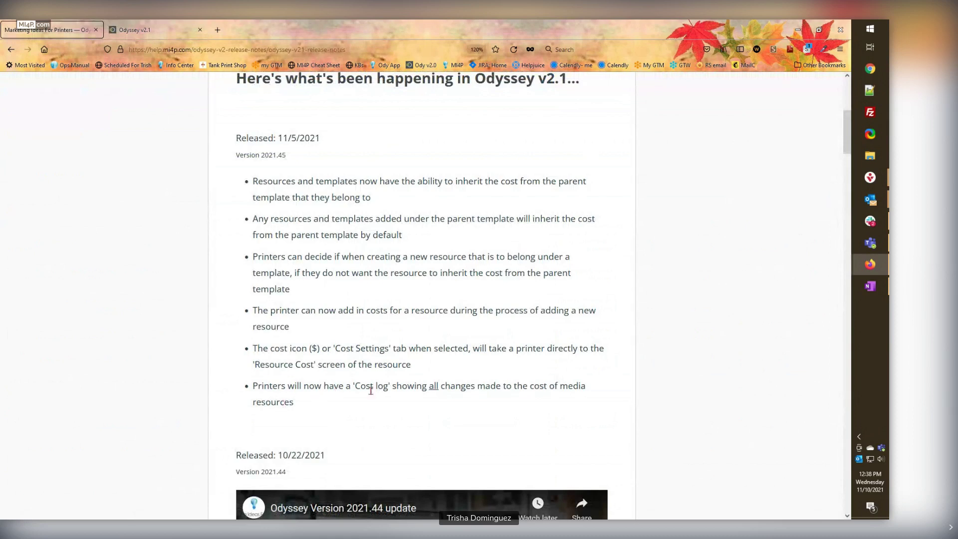
double_click(433, 387)
left_click(500, 388)
left_click(142, 29)
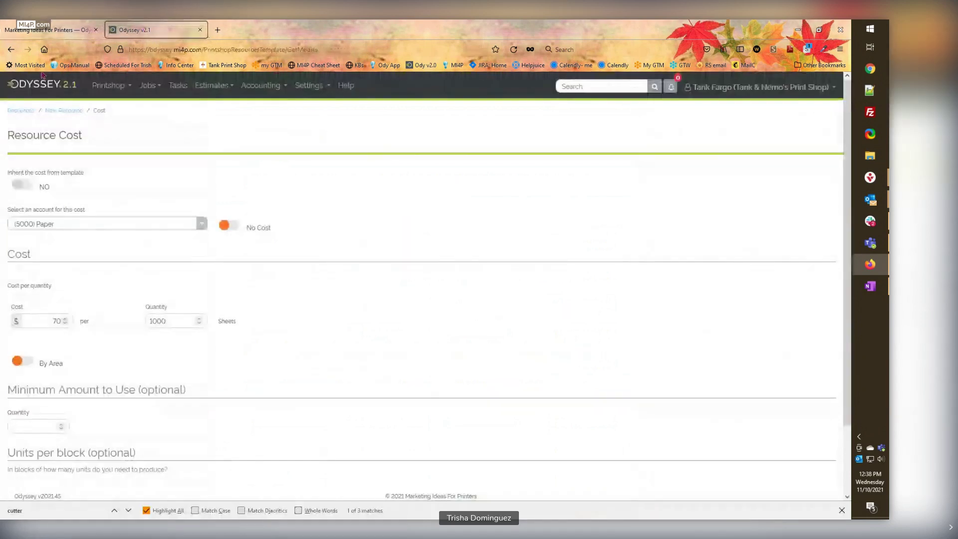
- Go back to the Media resources and examine the dates, costs and employee column in the Cost Log of 100 LB Gloss Text - 11in x 17in
left_click(11, 50)
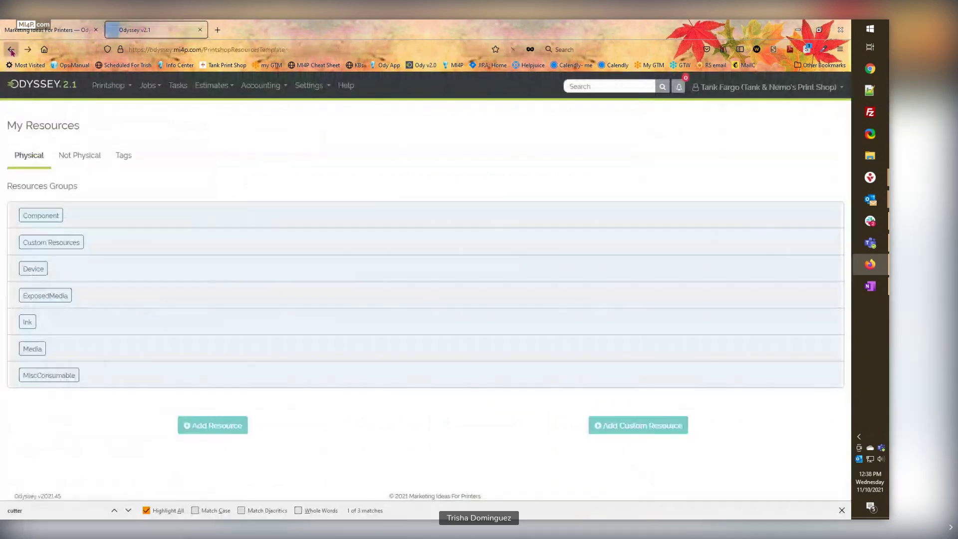
left_click(32, 349)
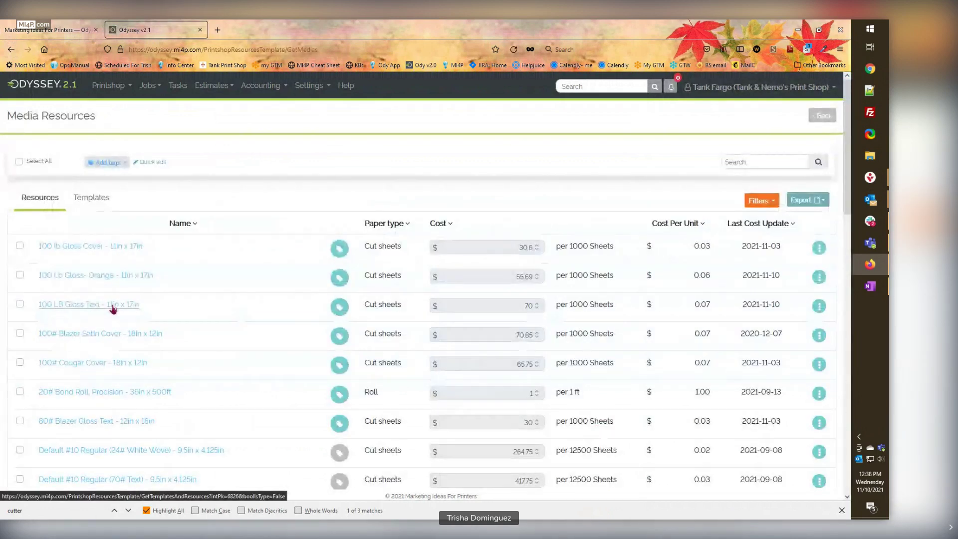
left_click(819, 306)
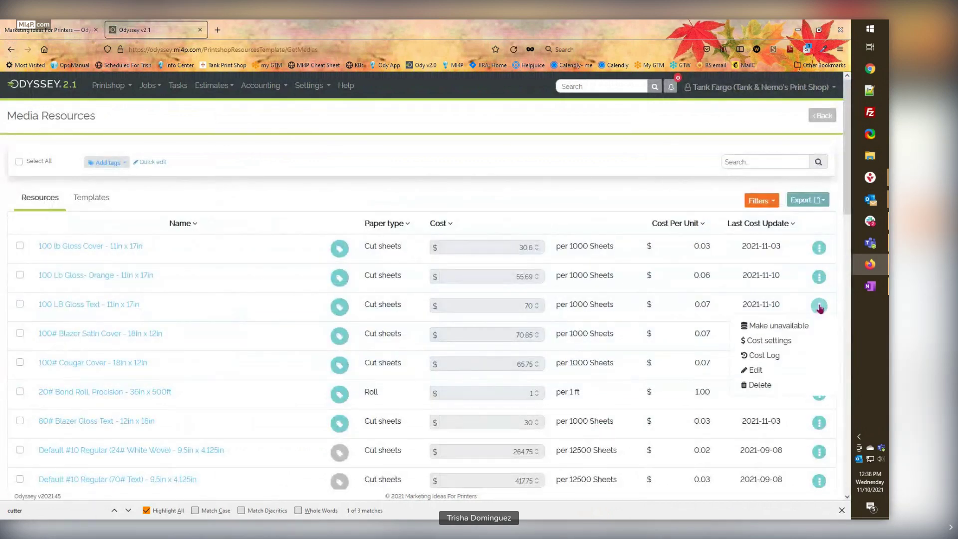
left_click(767, 356)
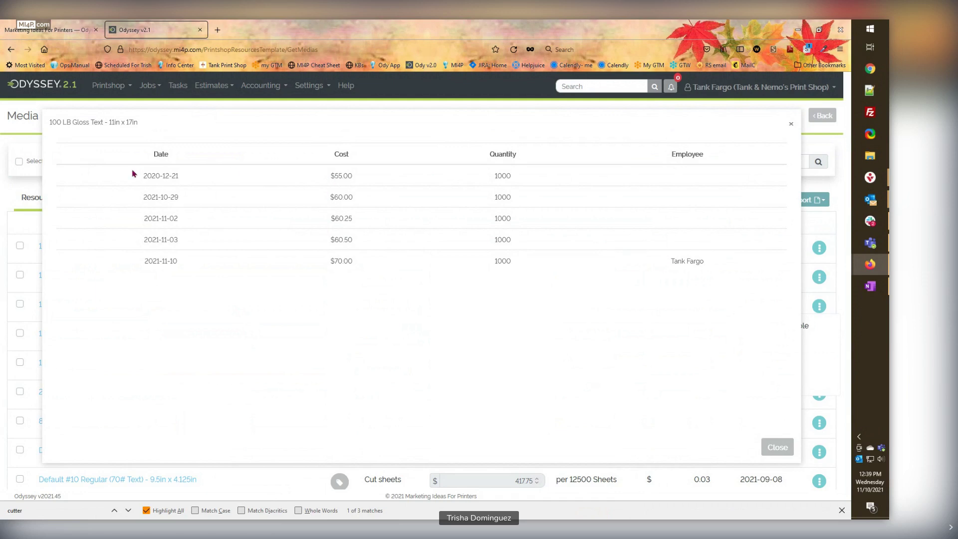
left_click_drag(142, 175, 474, 266)
left_click(469, 279)
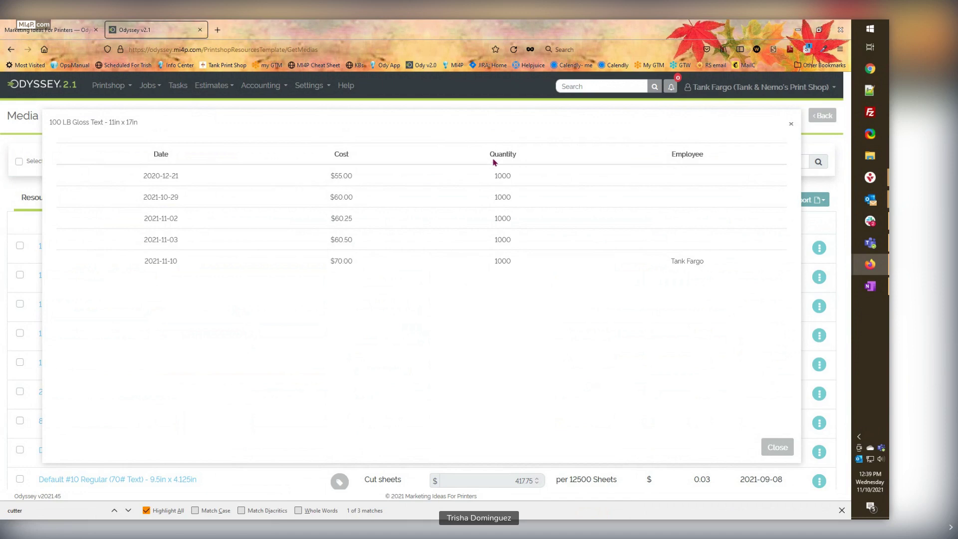
left_click_drag(672, 154, 710, 154)
left_click(689, 157)
left_click(774, 451)
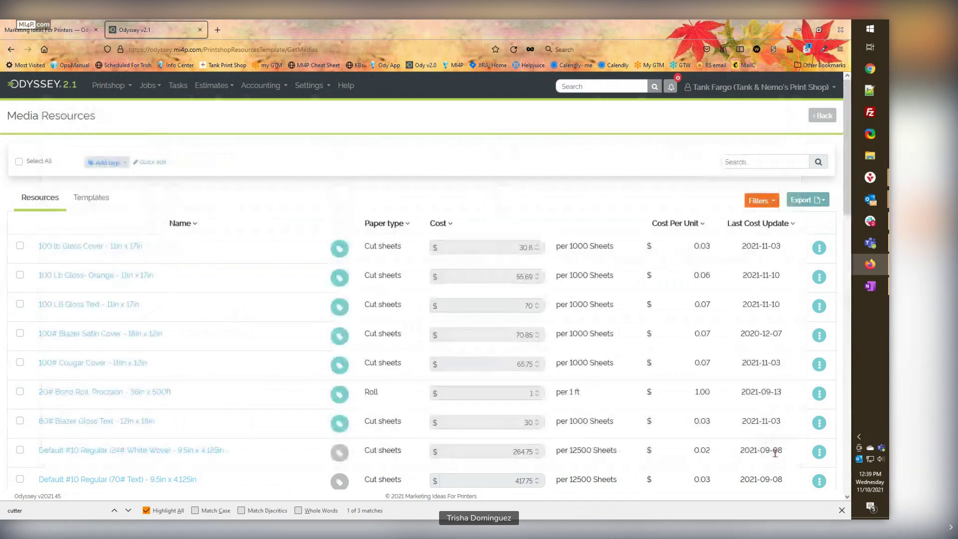
- Check the entry date in the Cost Log of 20# Bond Roll, Procision - 36in x 500ft and close the log
left_click(819, 394)
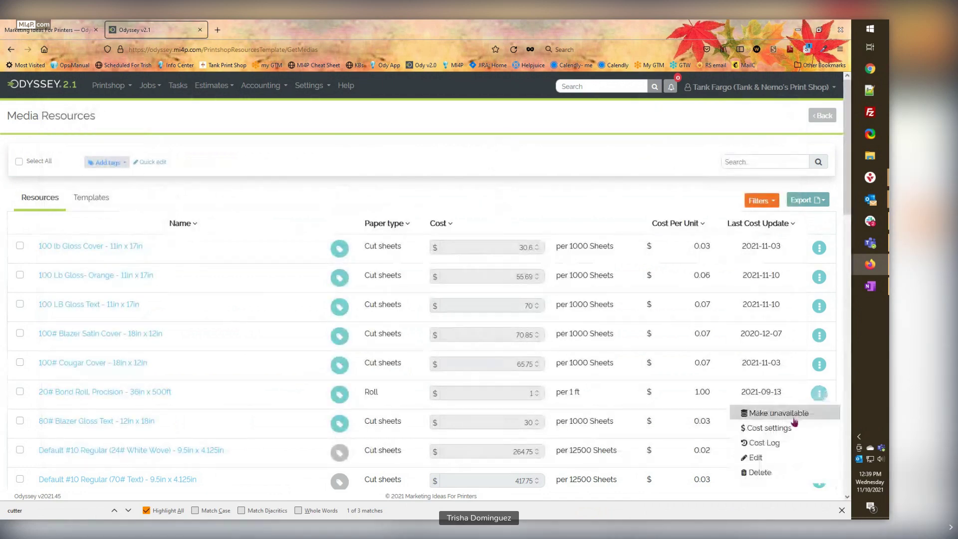
left_click(771, 443)
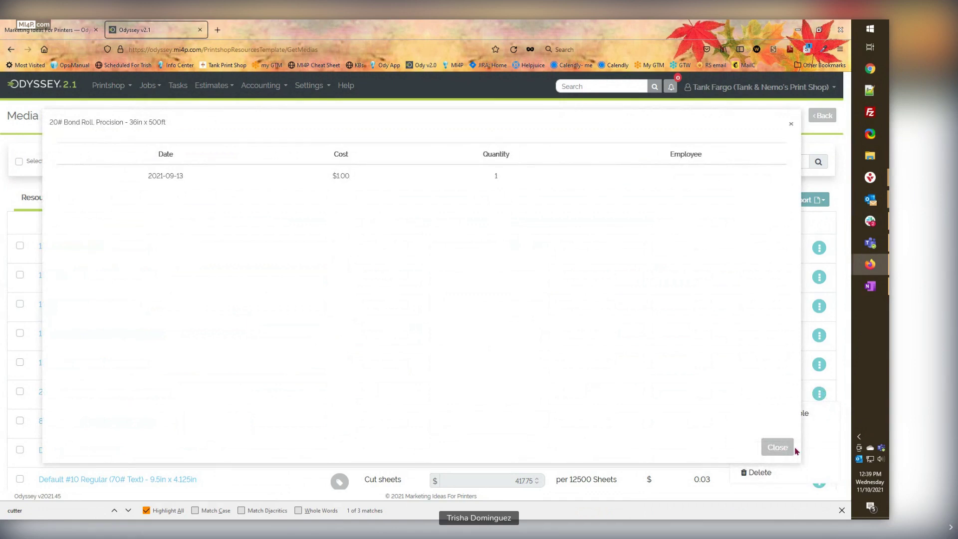
left_click_drag(148, 177, 182, 174)
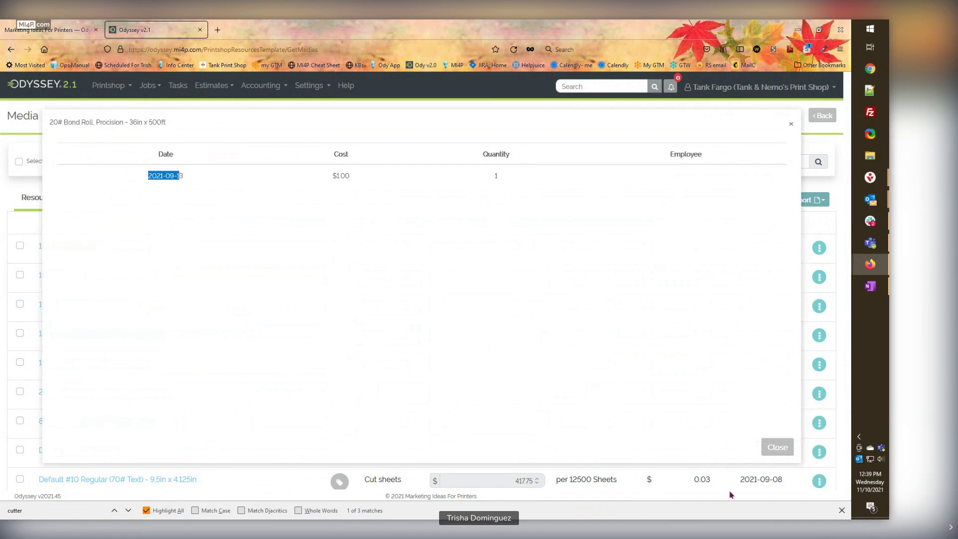
left_click(776, 448)
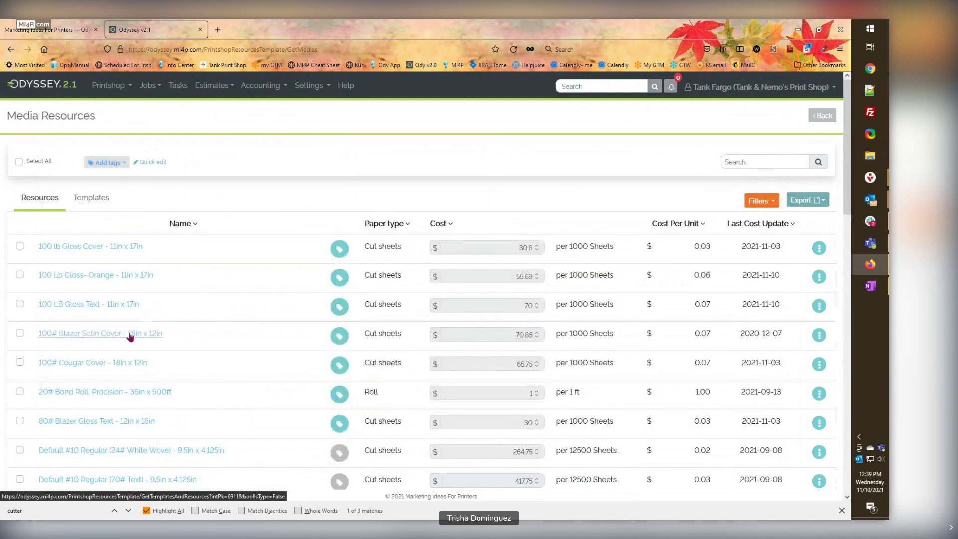
- Quick-edit the cost of 100# Blazer Satin Cover - 18in x 12in to $80.00 per 1000 sheets and save it
left_click(153, 163)
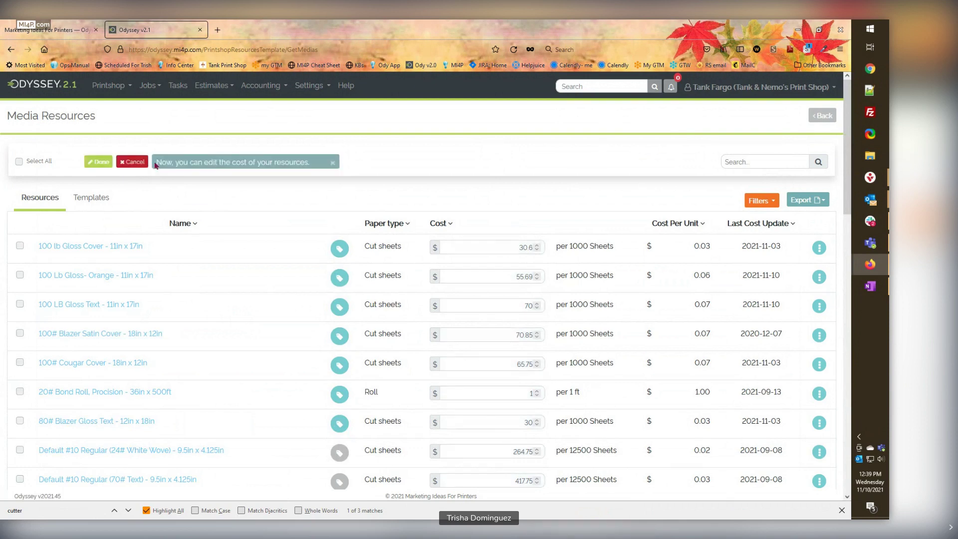
left_click(511, 335)
type("80.00")
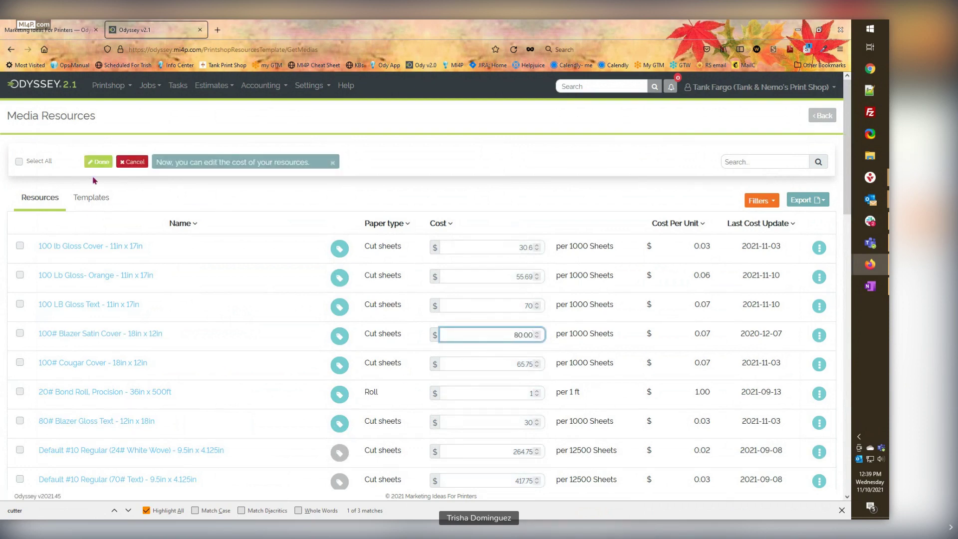
left_click(99, 163)
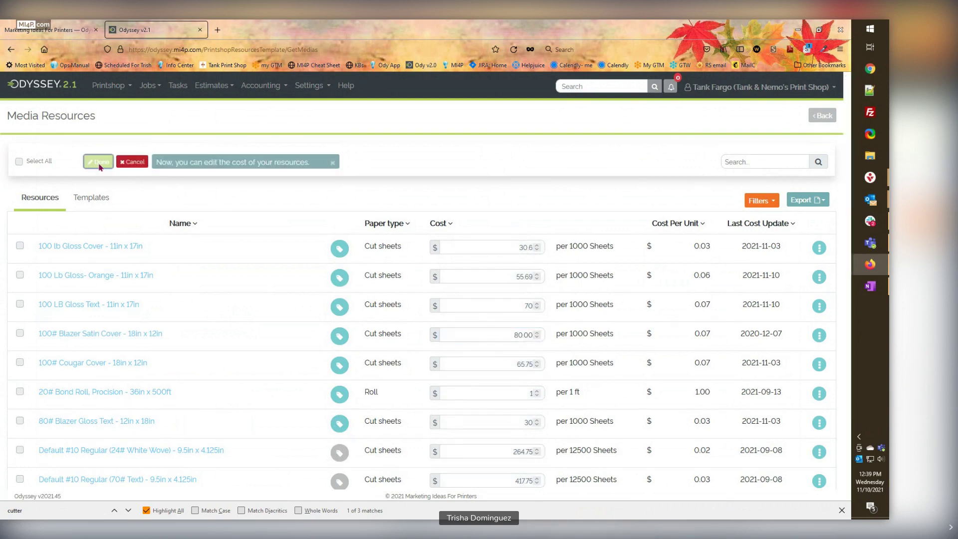
left_click(389, 307)
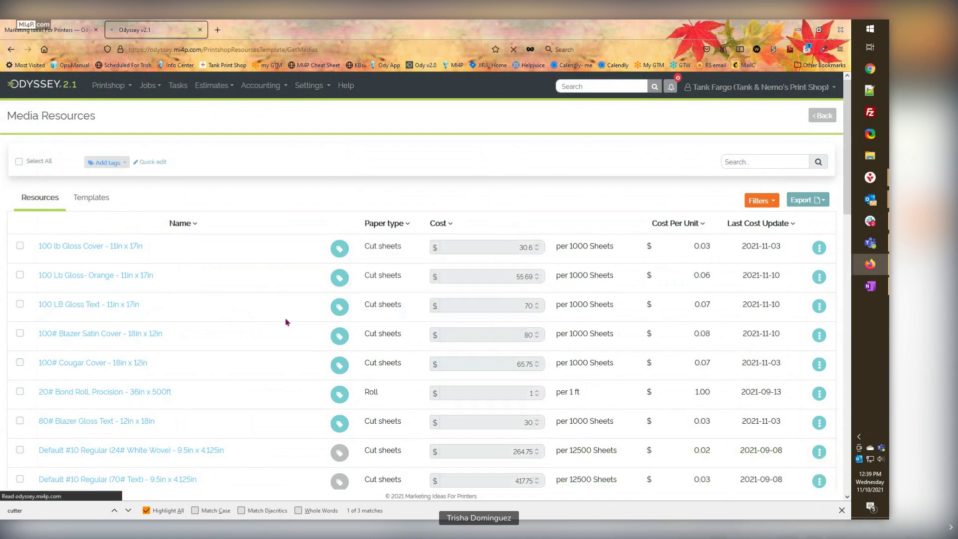
- Examine the newest entry's date and cost in the Cost Log of 100# Blazer Satin Cover - 18in x 12in, closing the log when finished
left_click(819, 335)
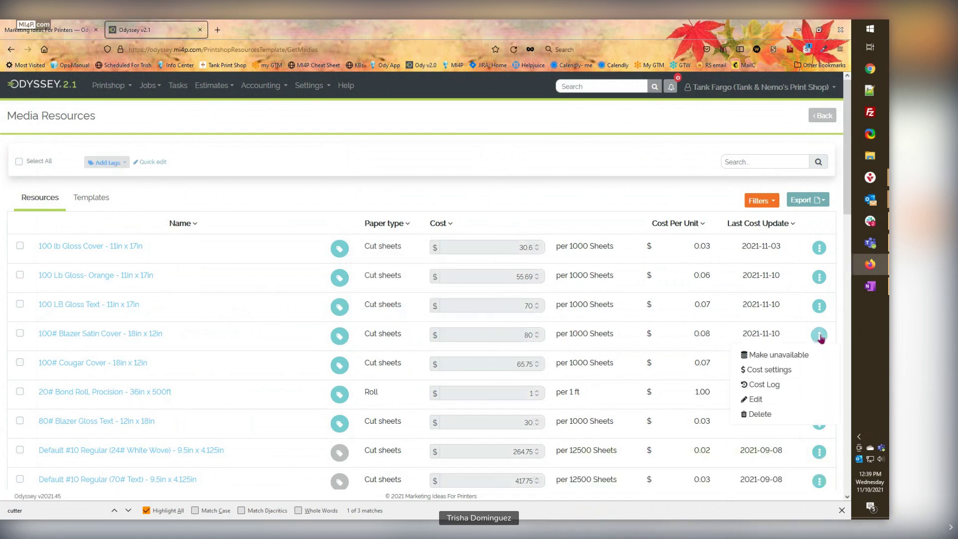
left_click(773, 387)
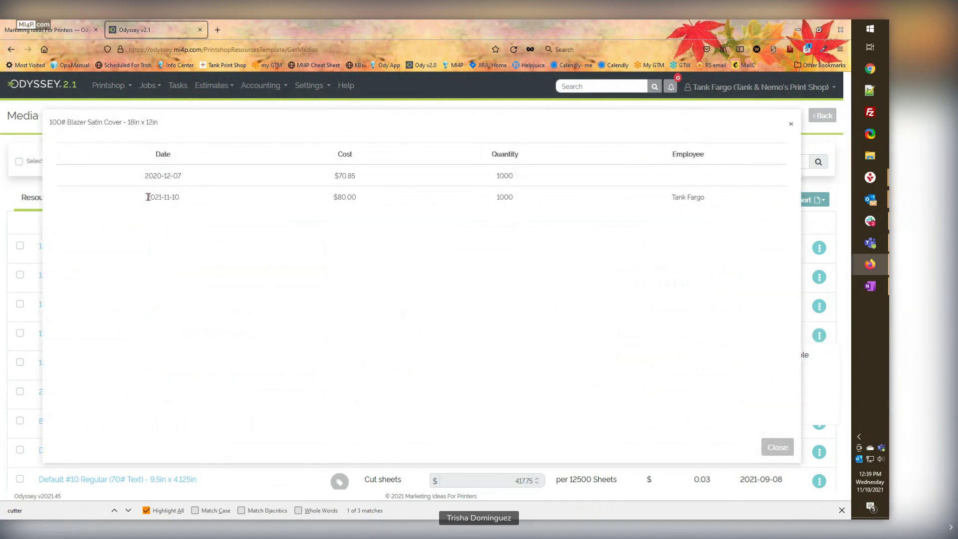
left_click_drag(148, 196, 313, 190)
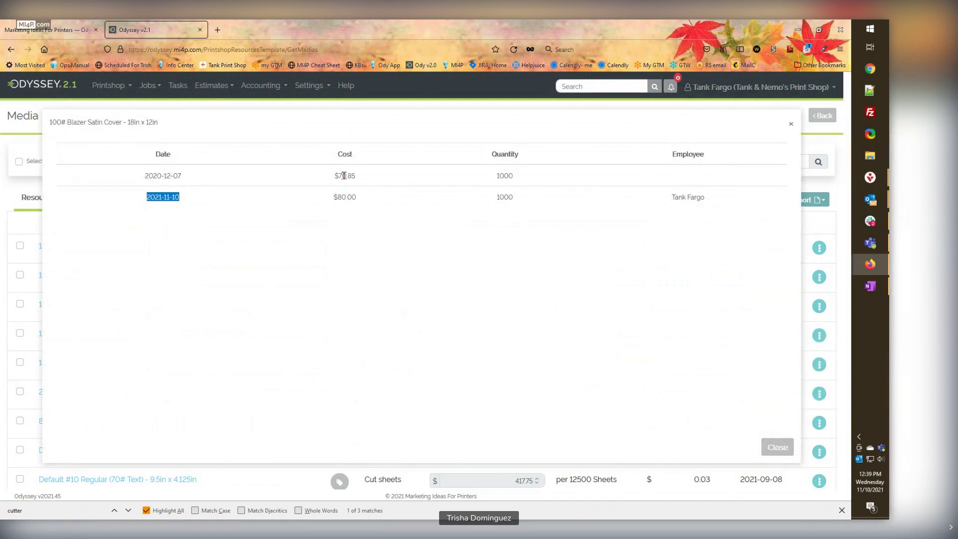
left_click_drag(334, 198, 353, 197)
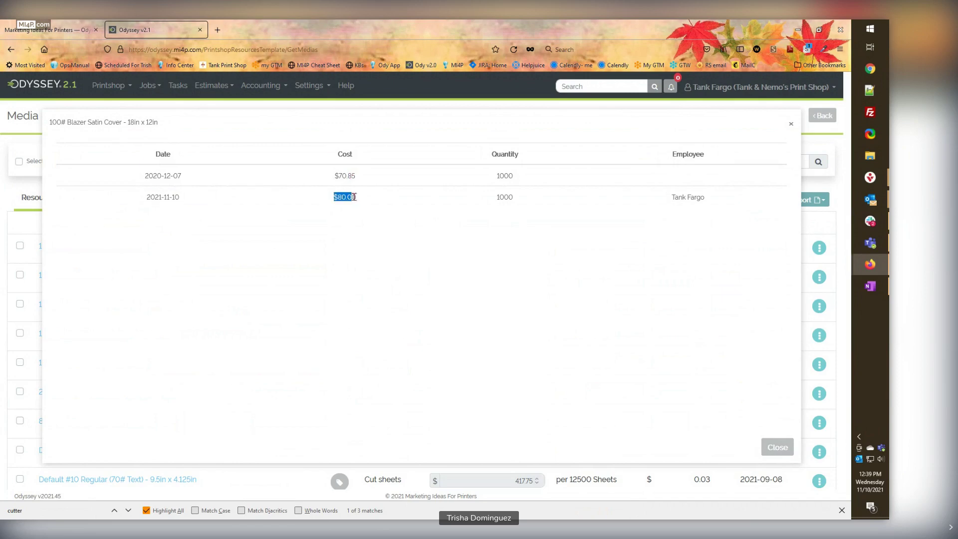
left_click(782, 449)
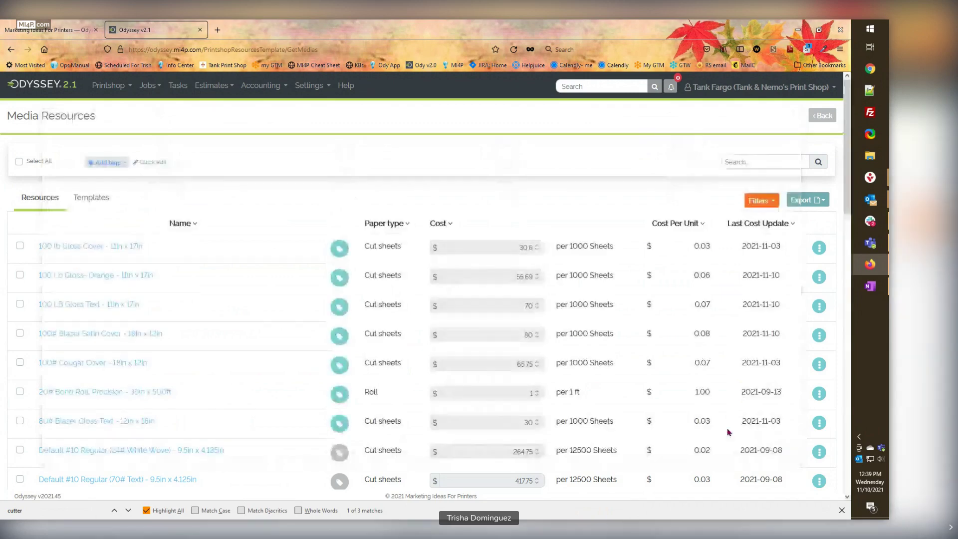
- Return to the Odyssey v2.1 release notes and view the beginning of the version 2021.45 section
left_click(51, 36)
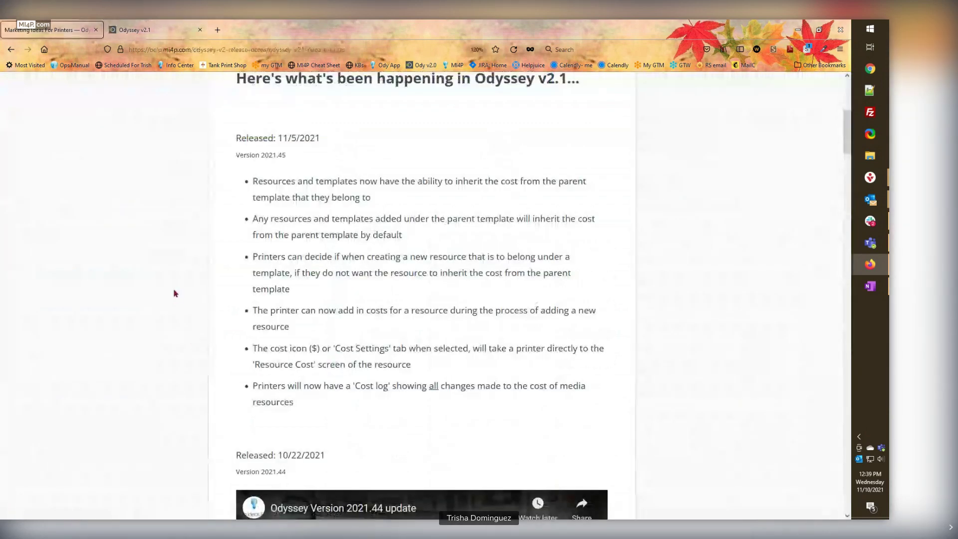
scroll(176, 293, "up", 2)
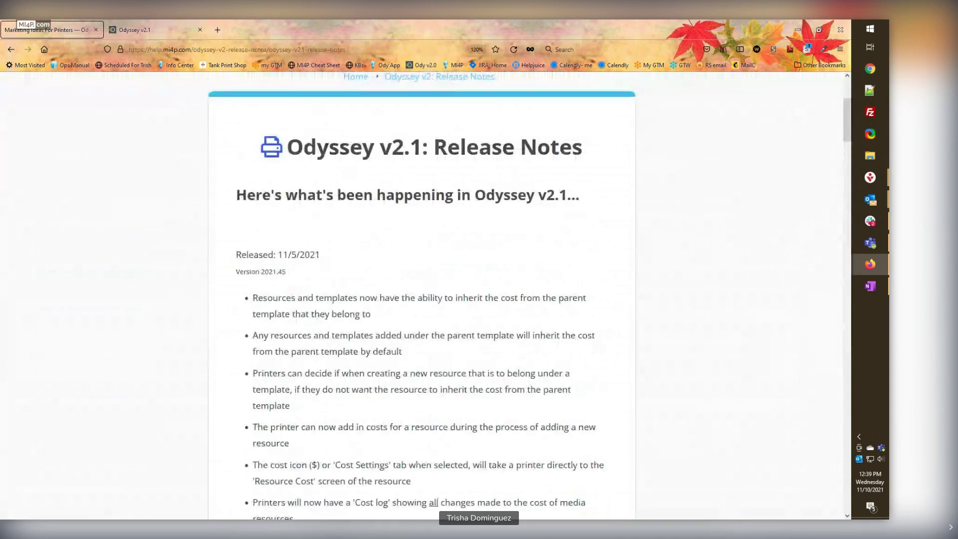
left_click(870, 177)
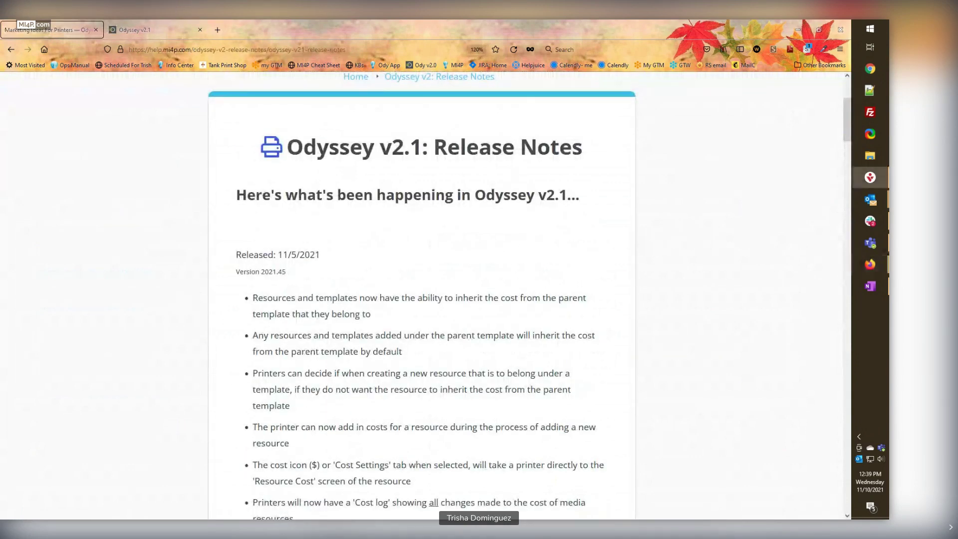